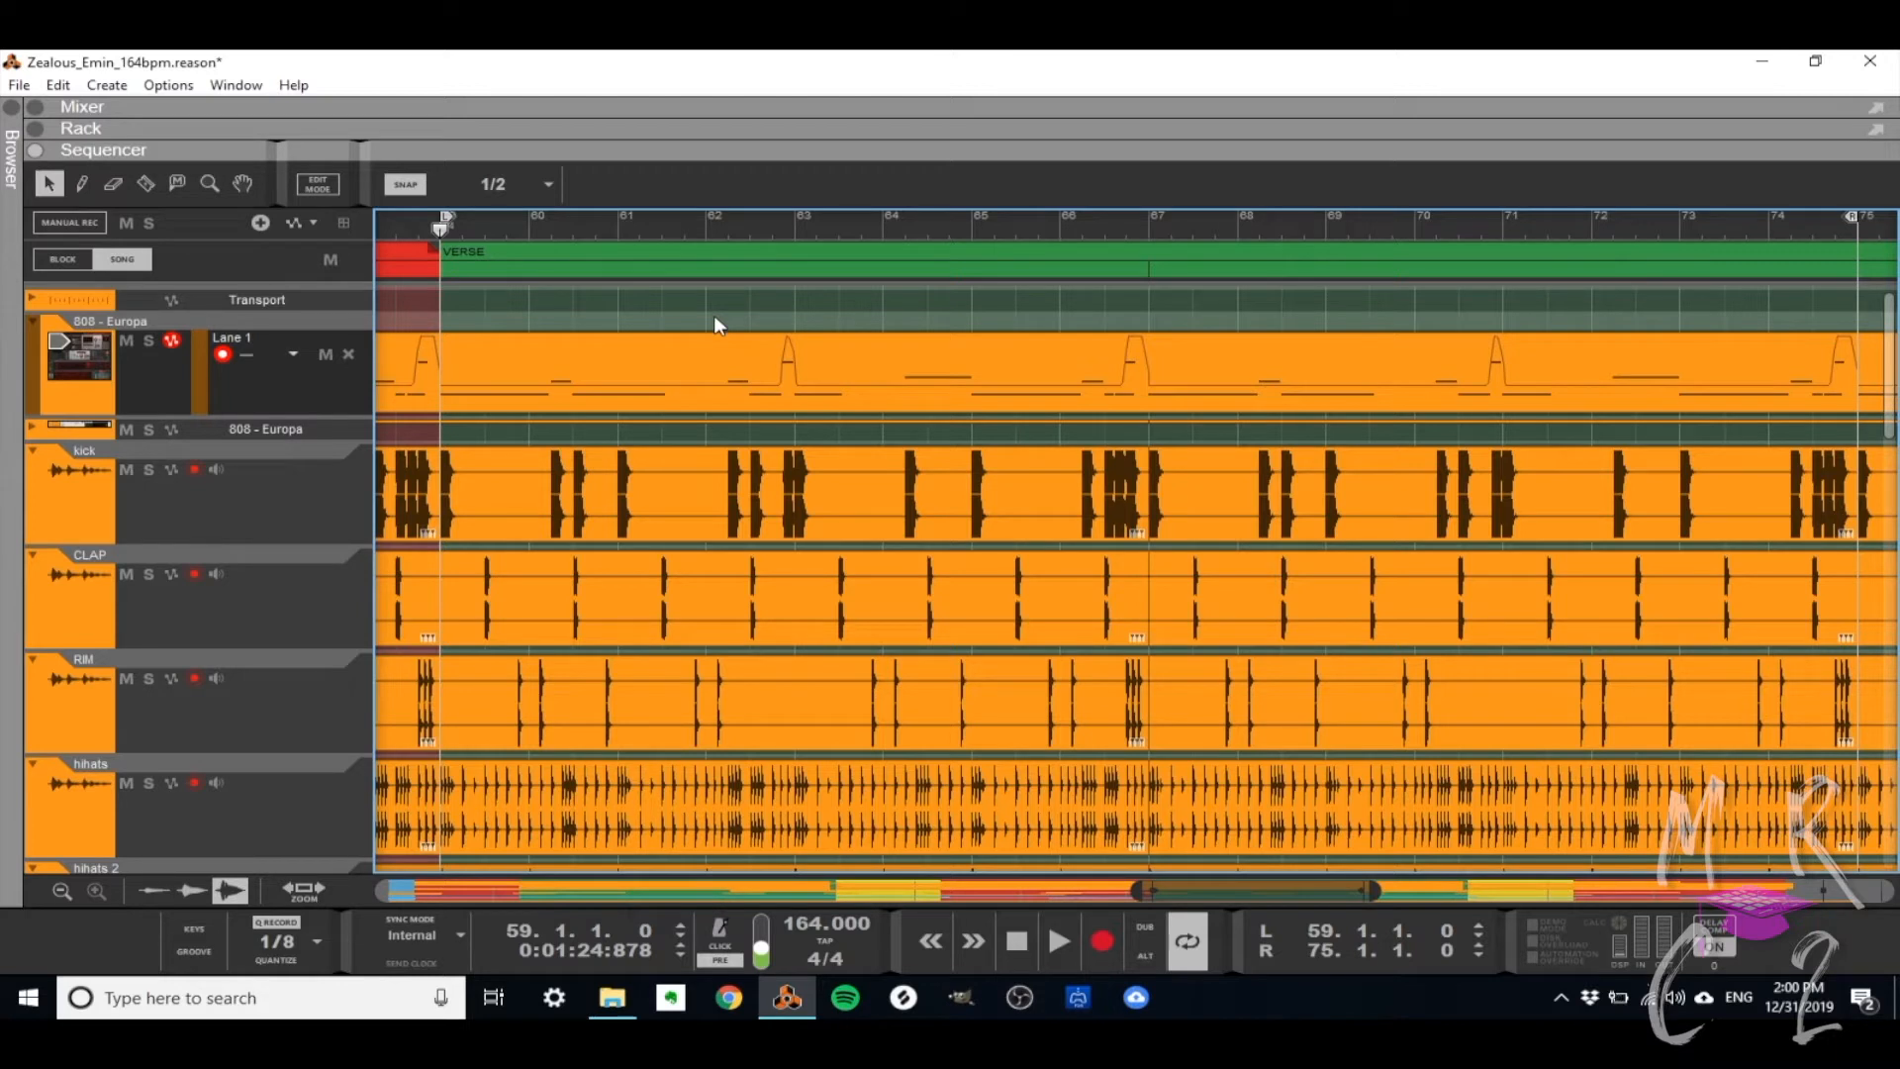
- Play the verse with all tracks, then solo the 808 - Europa track and listen to it alone
key(space)
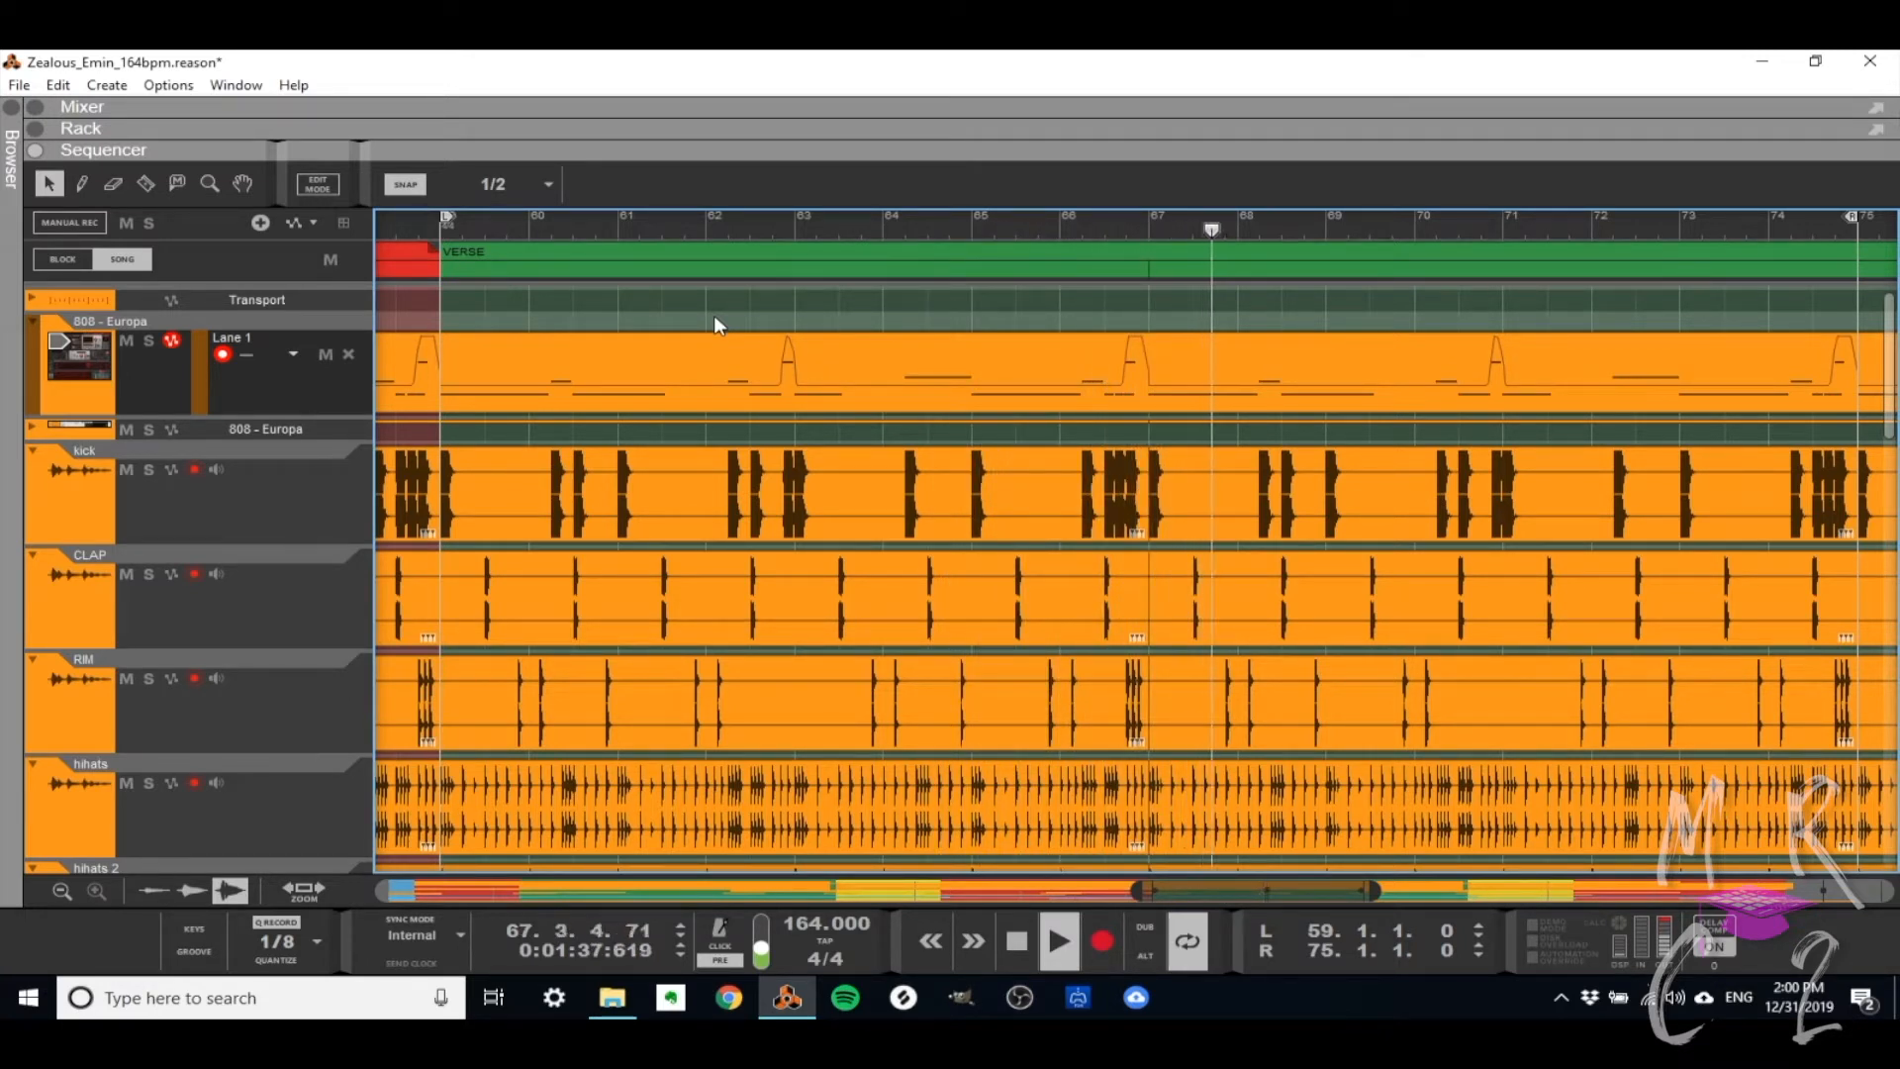
key(space)
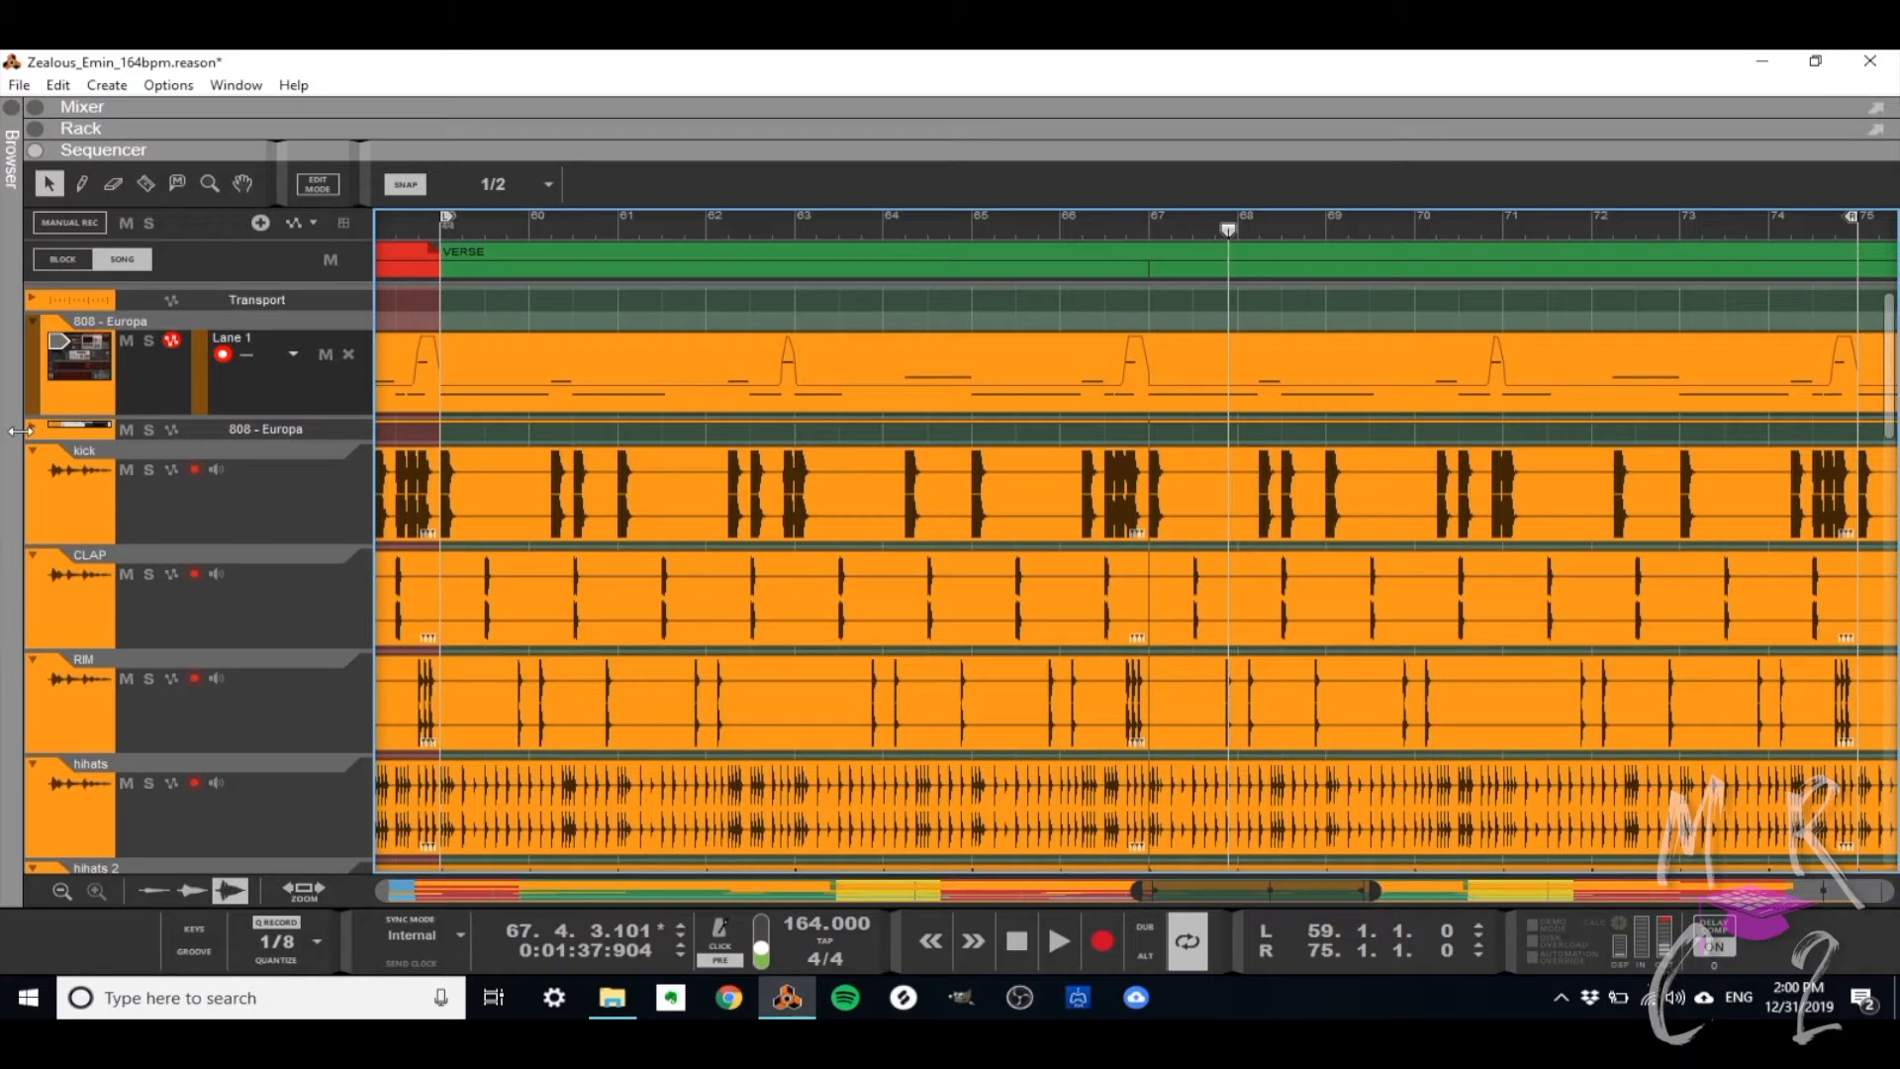
click(145, 338)
key(space)
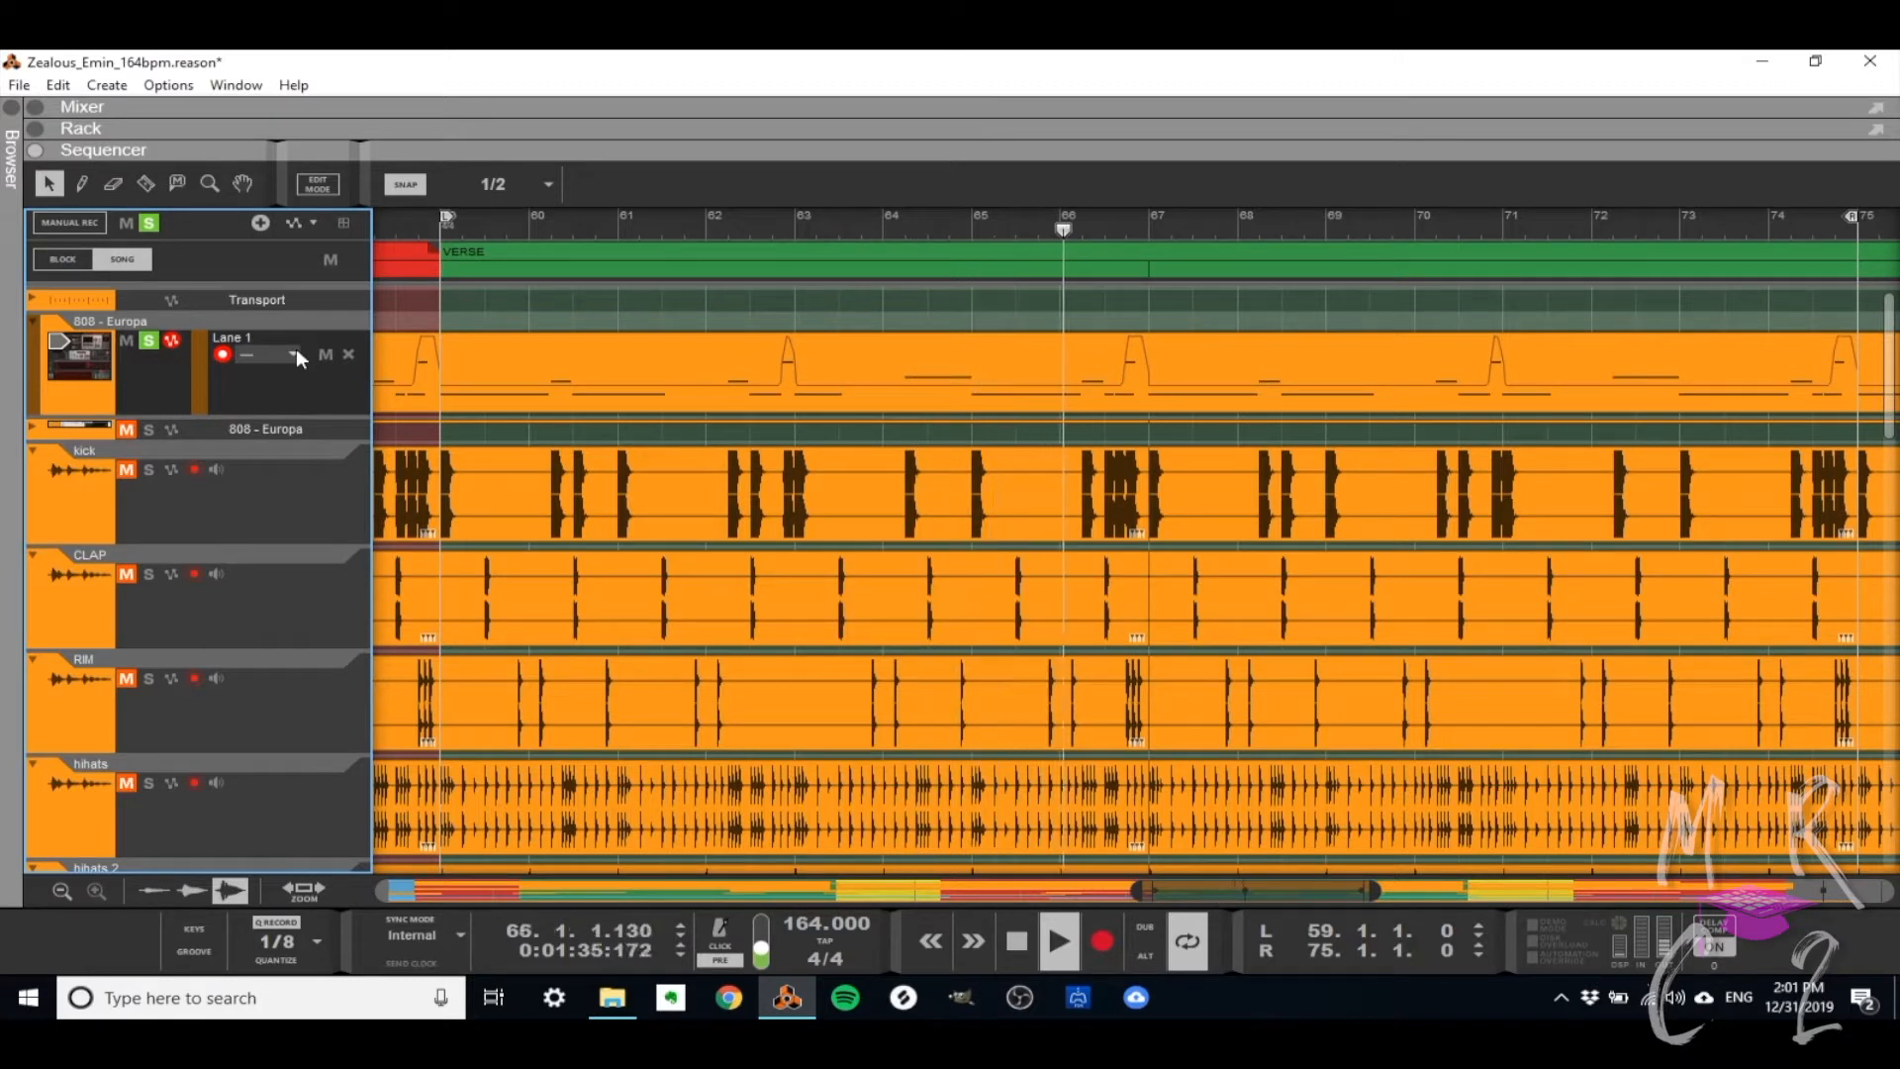
key(space)
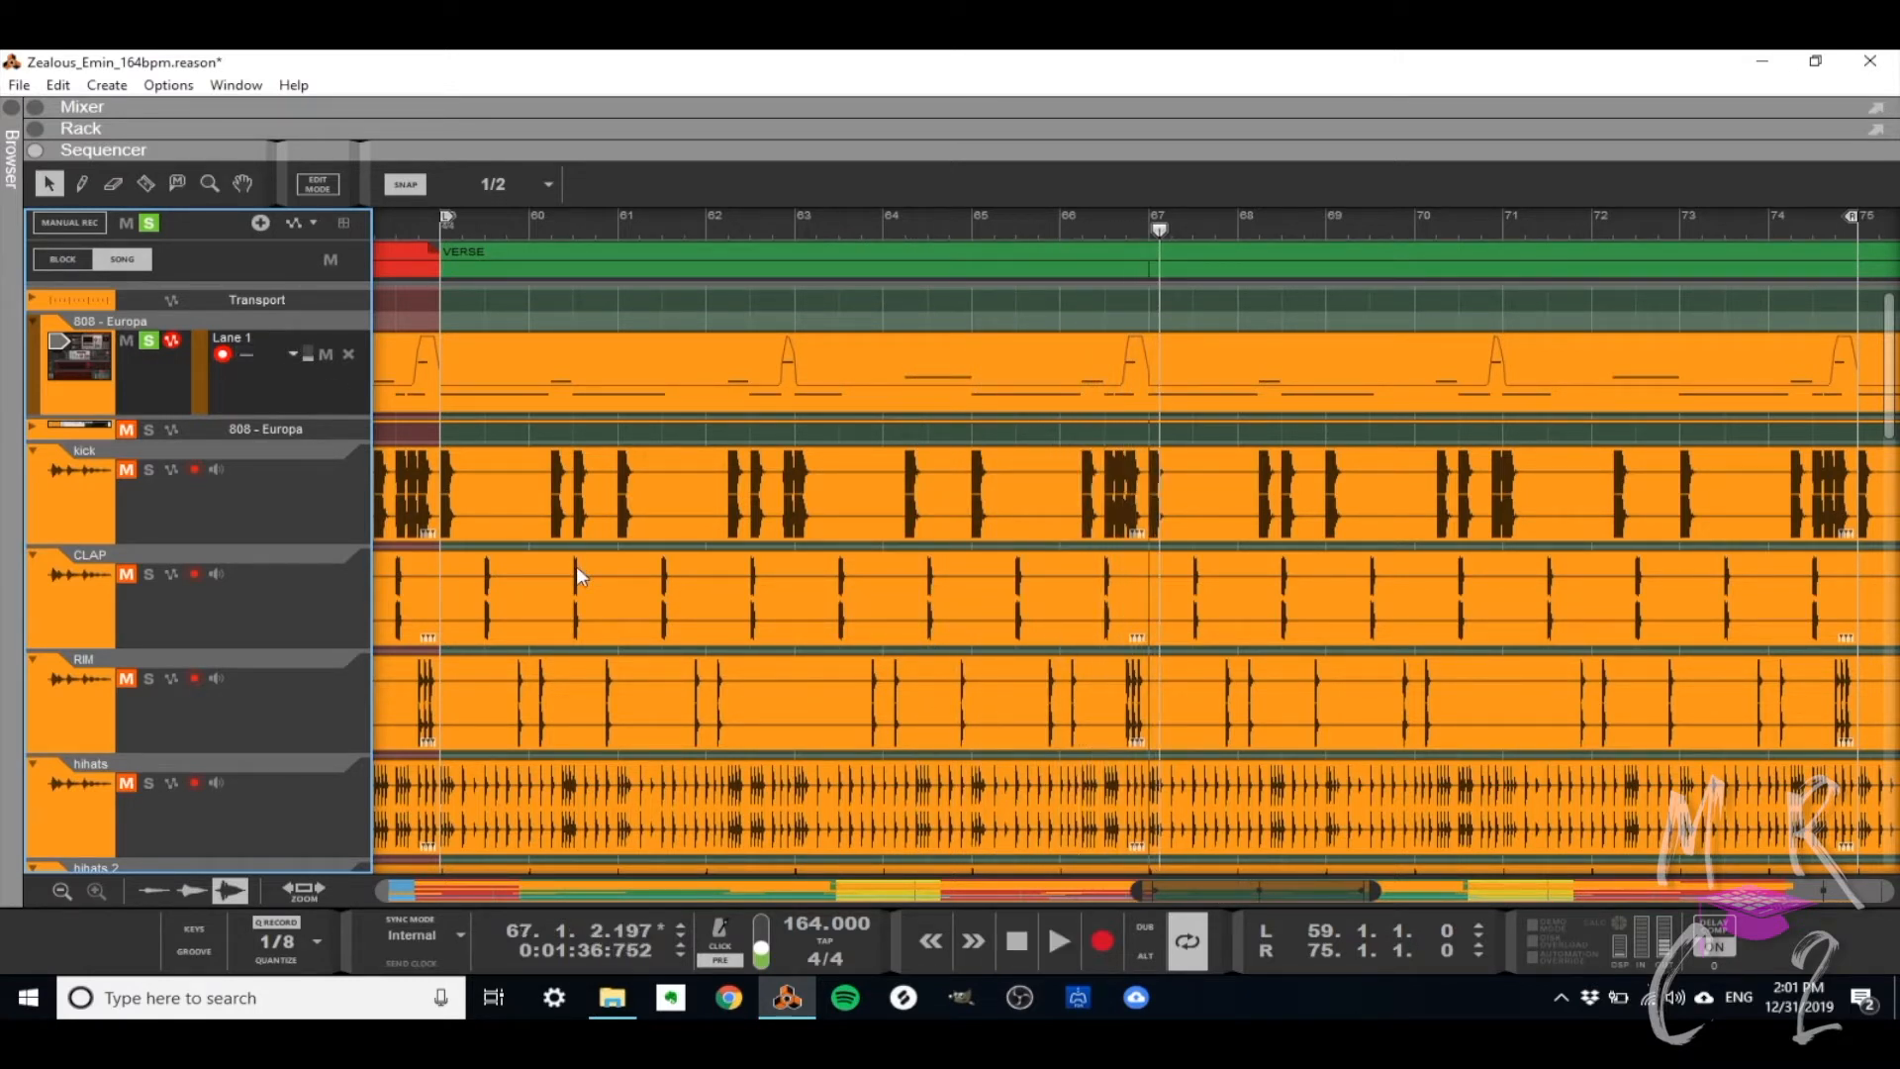
- Solo the MELODY track alongside the 808 and play the verse from the loop start
scroll(582, 576, down, 3)
scroll(577, 568, down, 12)
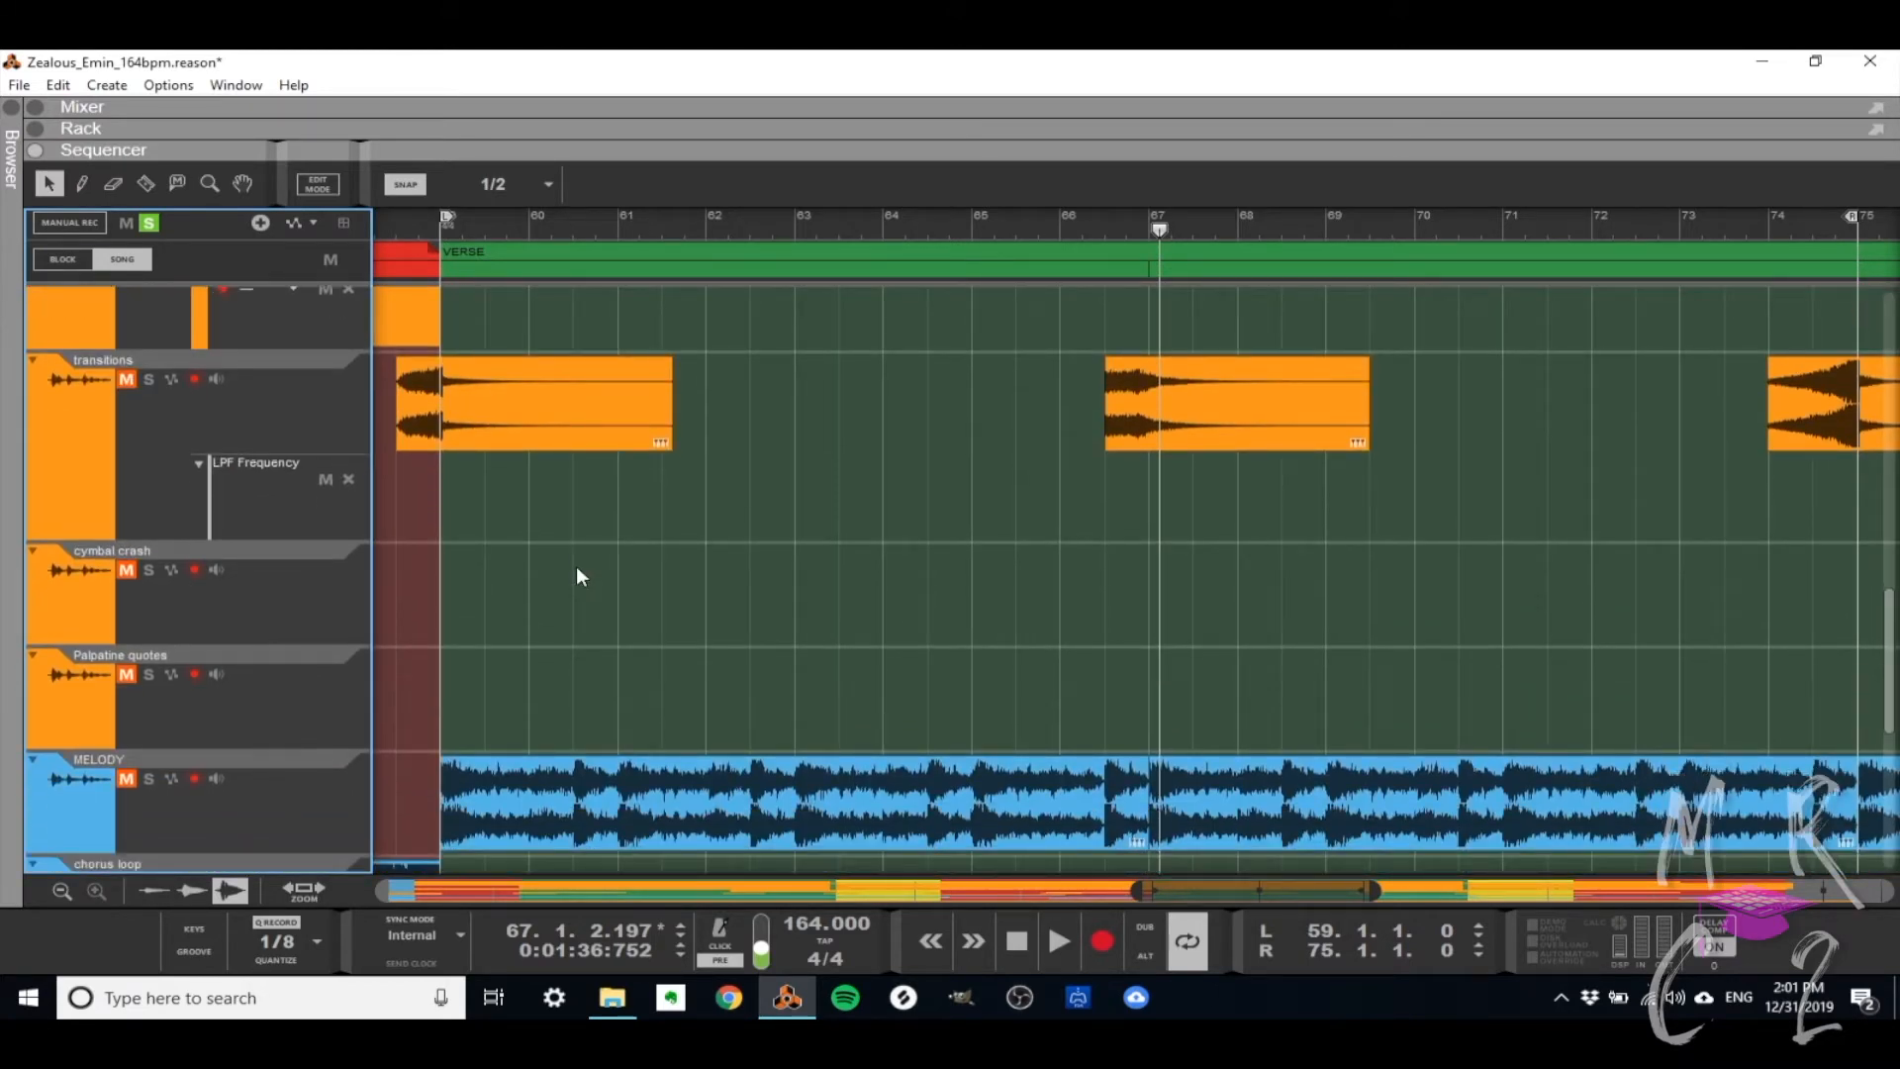
click(141, 780)
key(shift+Return)
key(space)
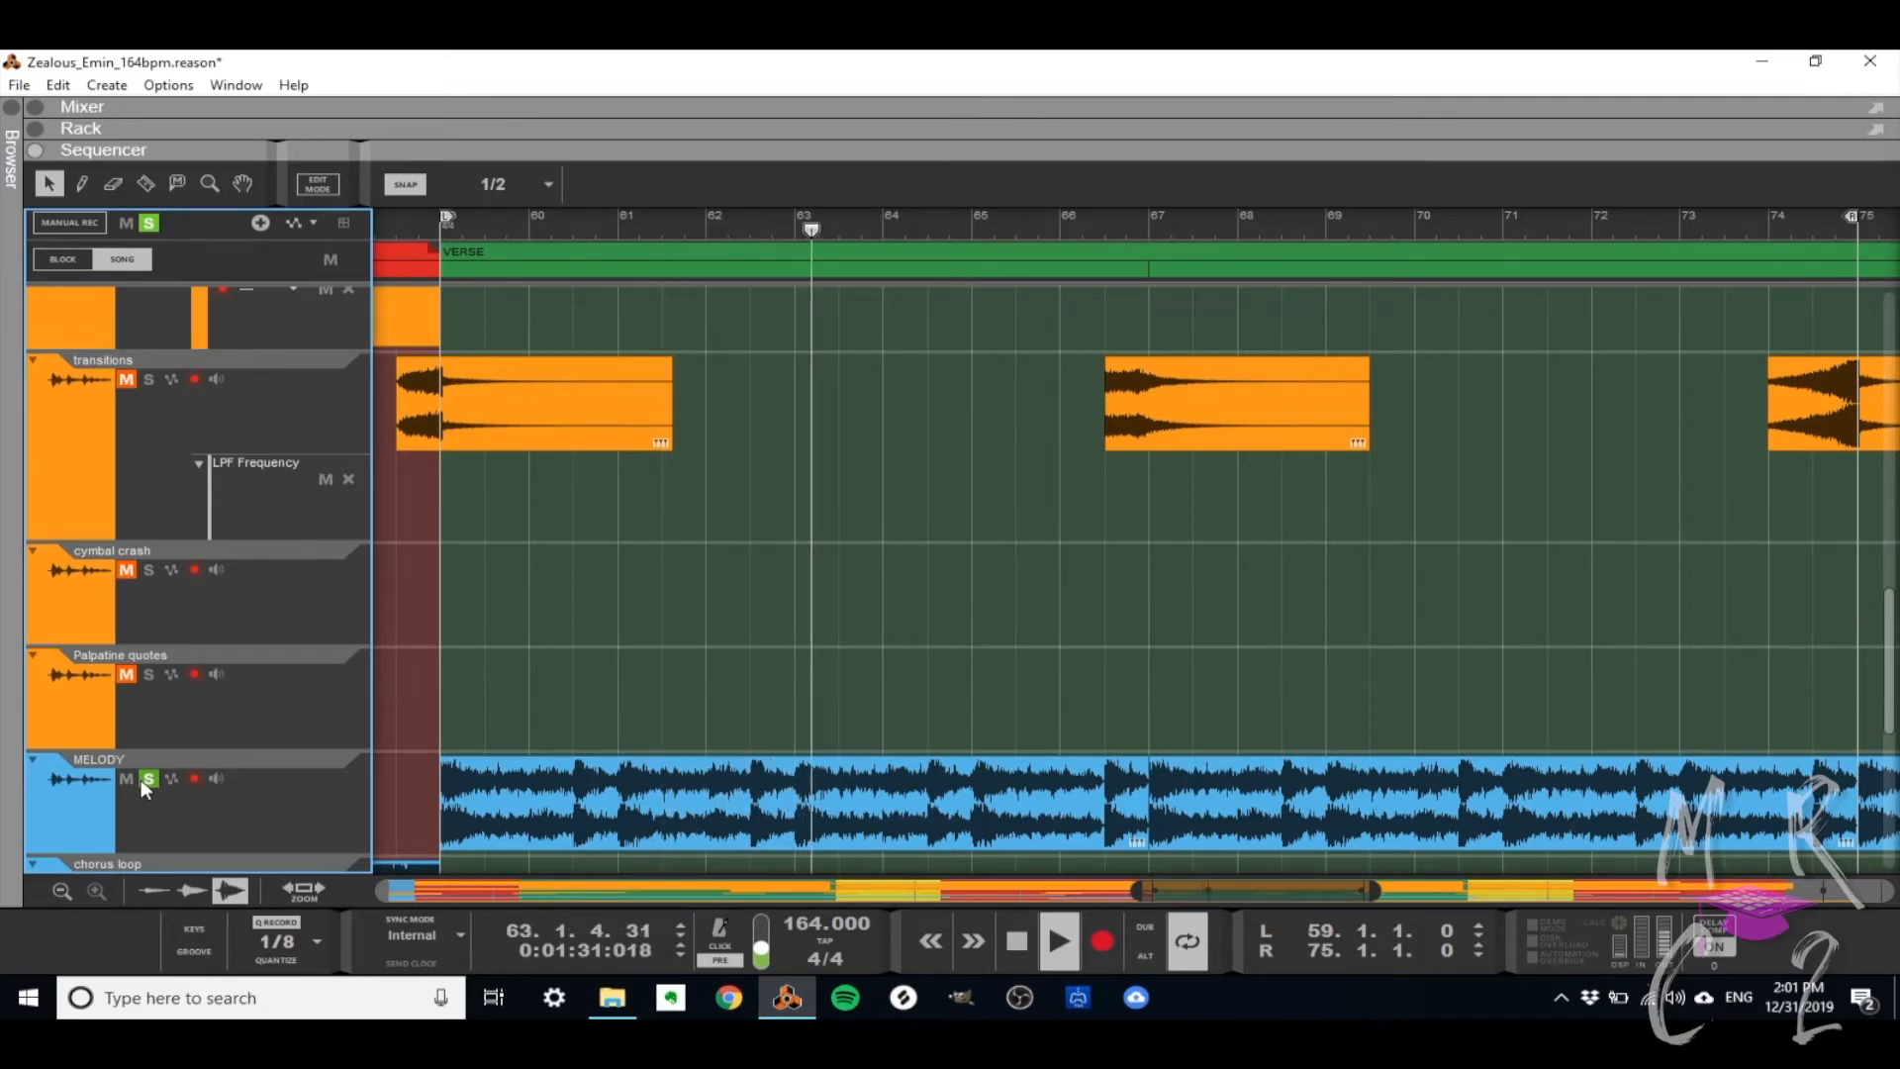
key(space)
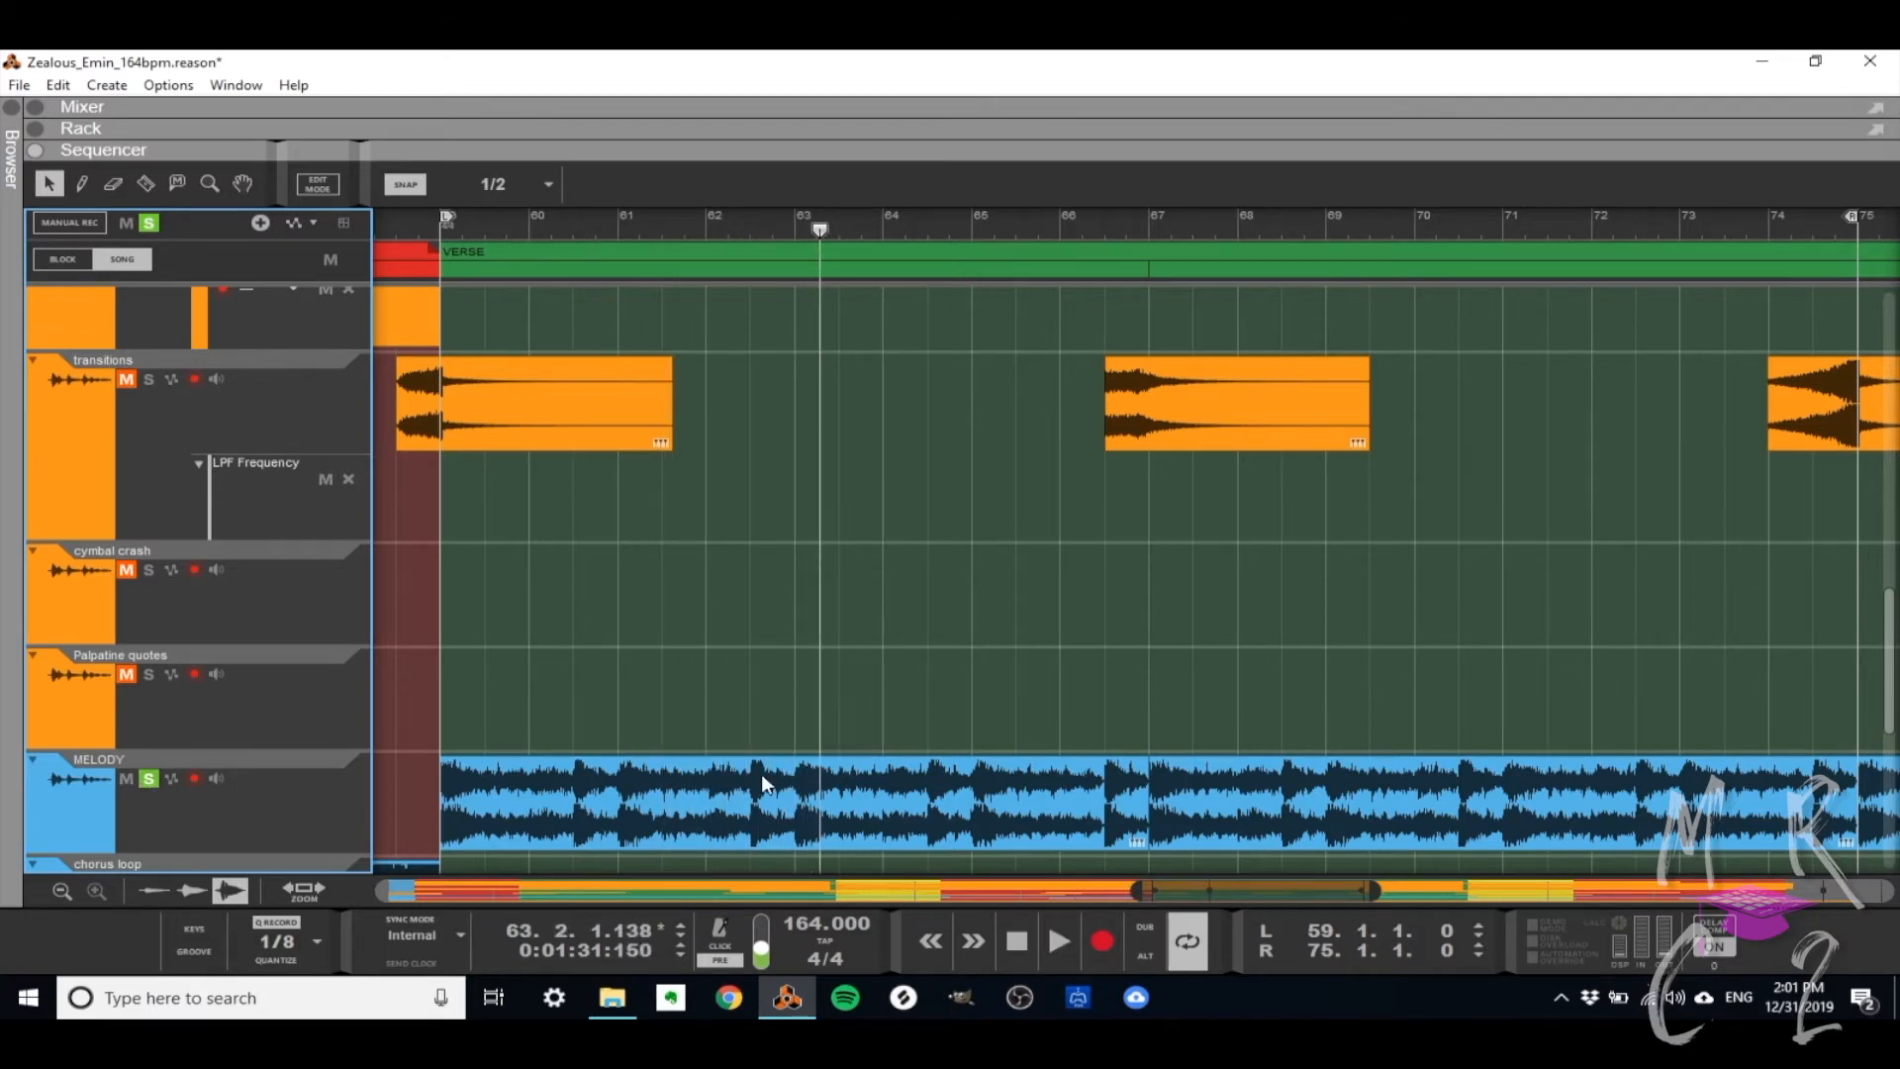
- Open the verse clip of the 808 - Europa track for note editing, showing bars 59 to 75
scroll(762, 774, up, 10)
scroll(762, 784, up, 1)
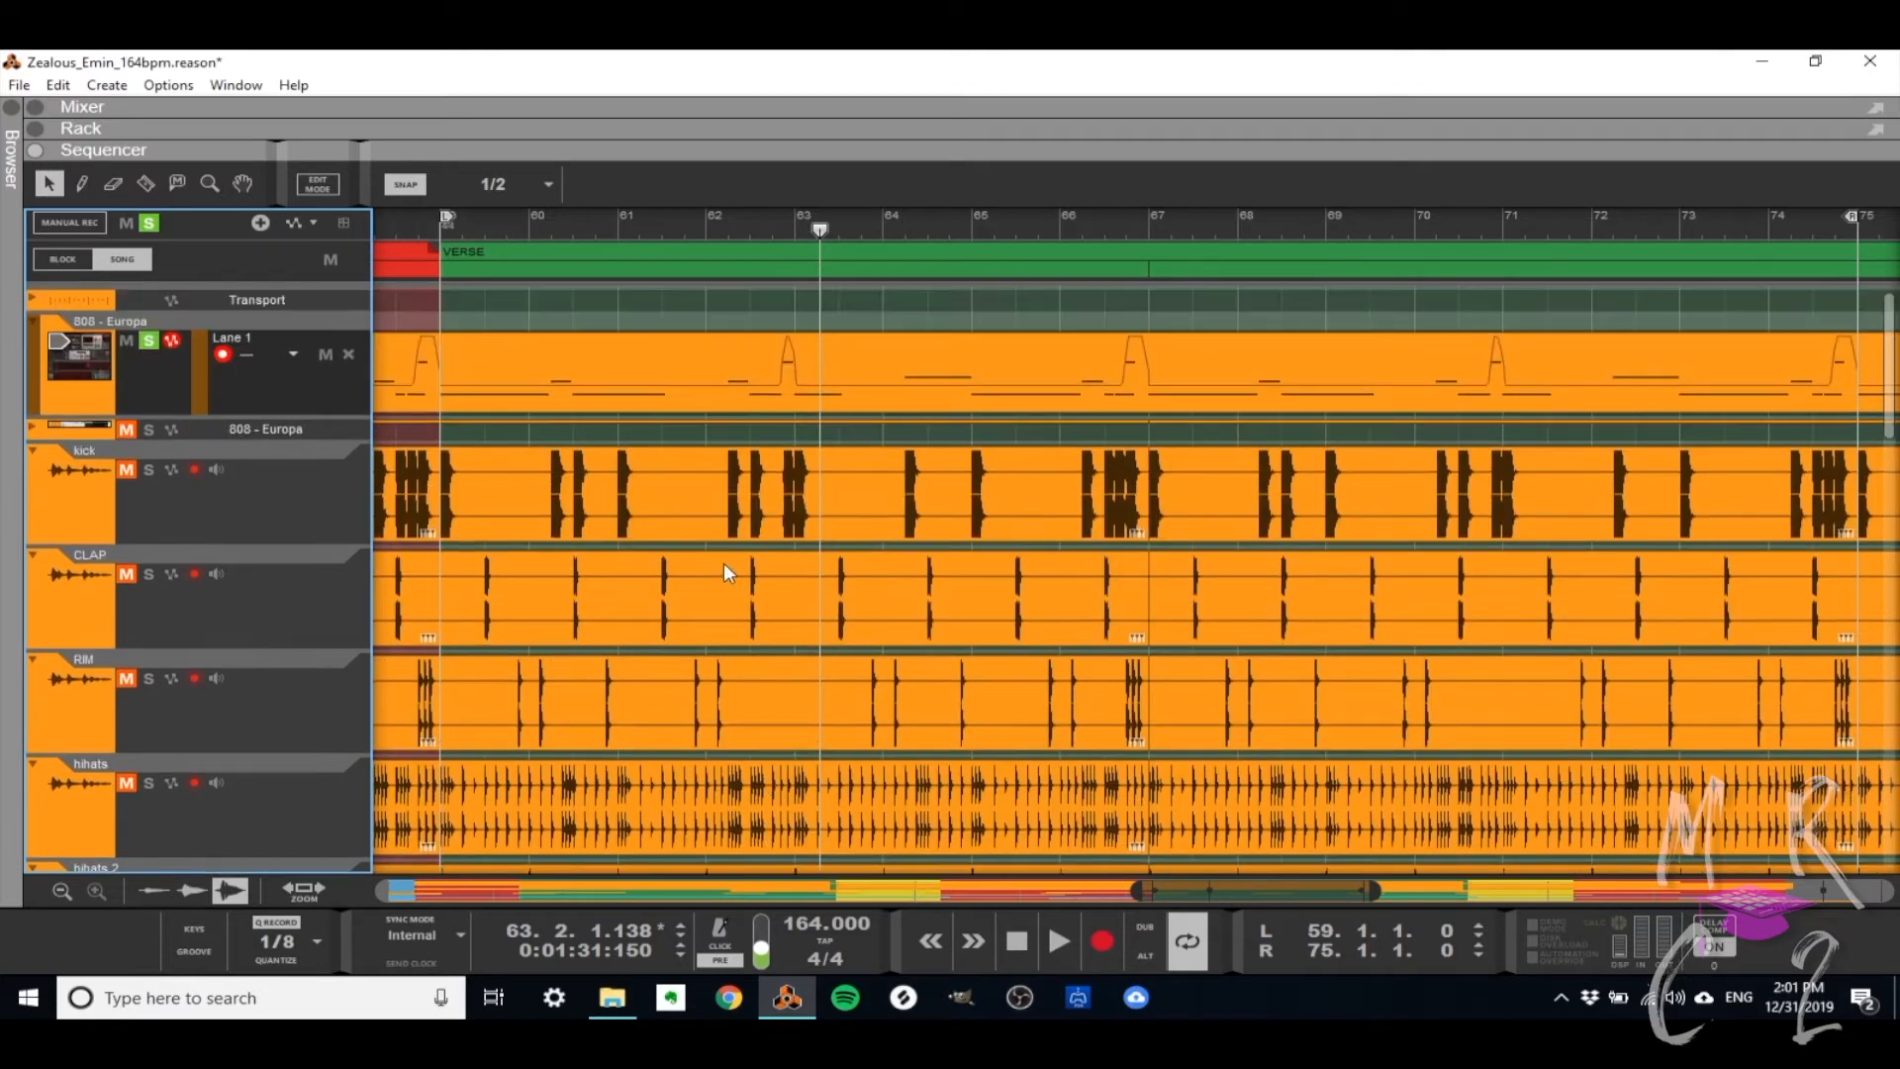
double_click(660, 372)
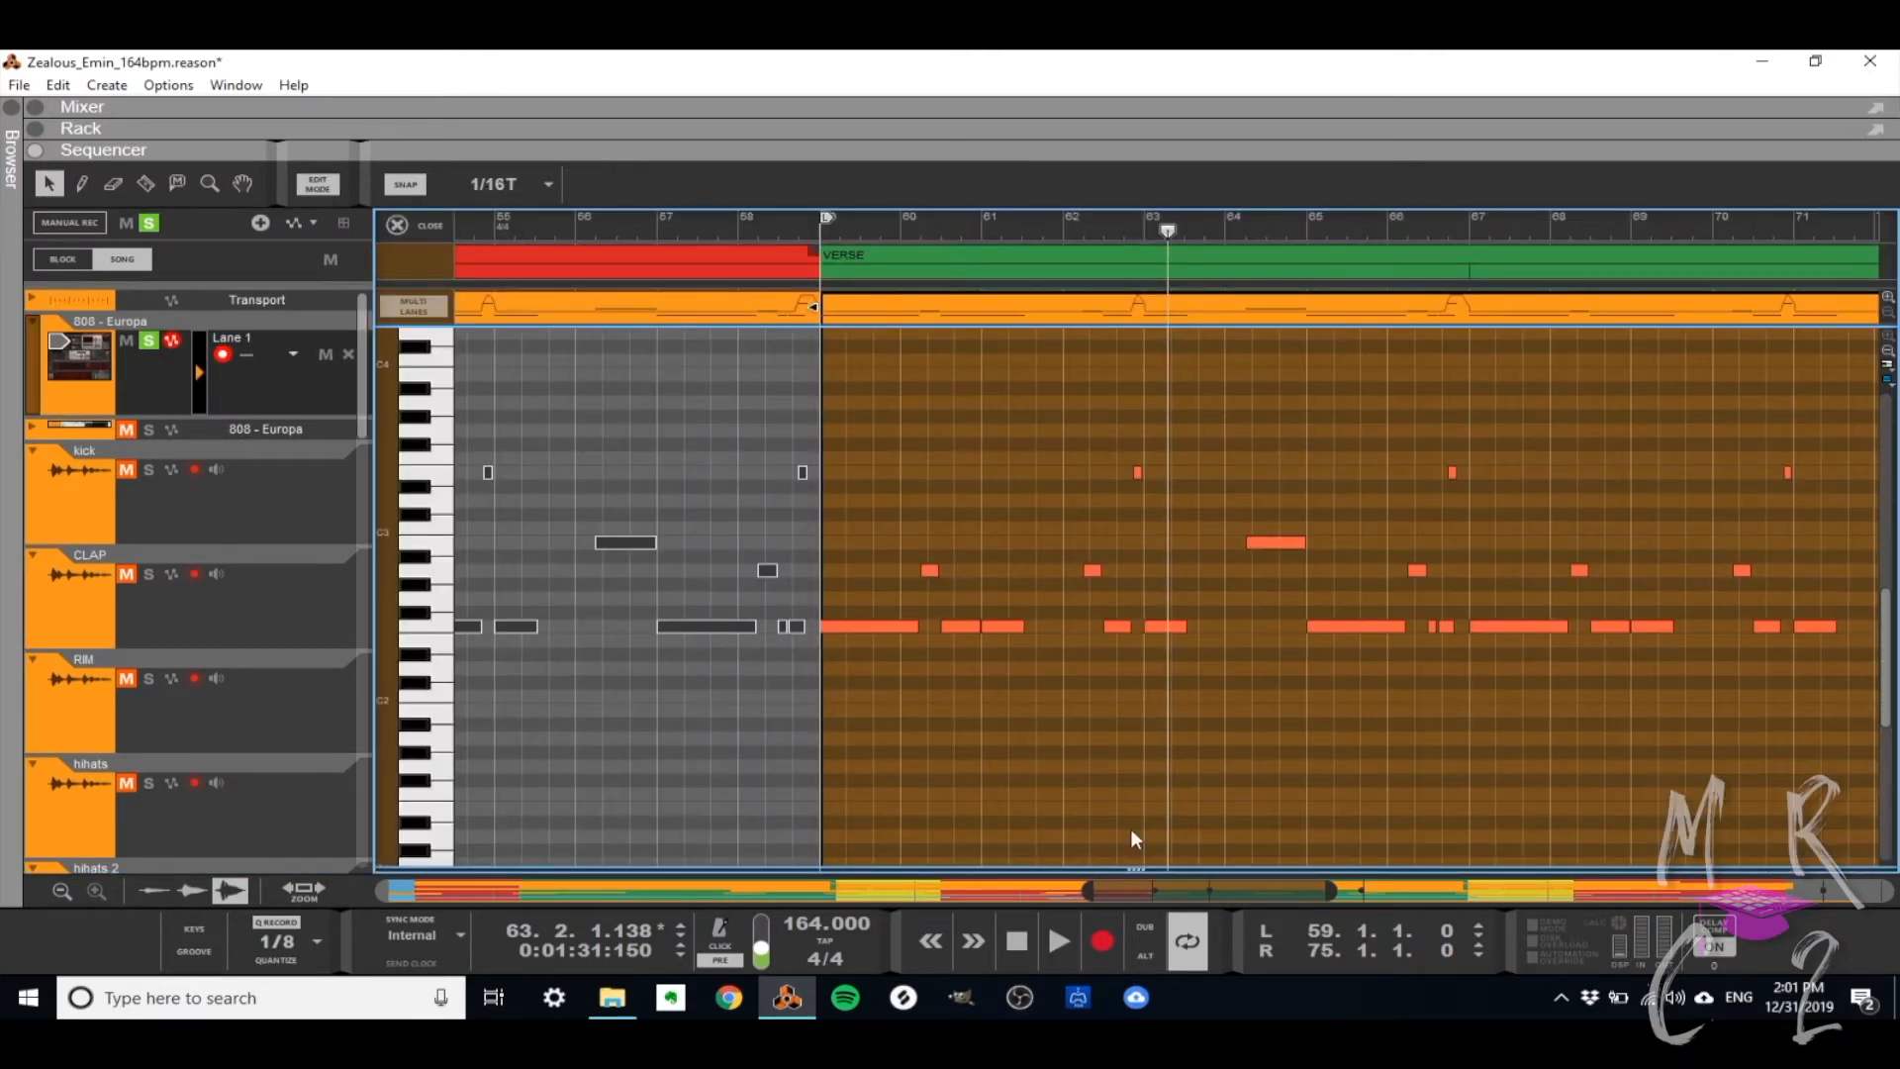
drag(1170, 892, 1219, 907)
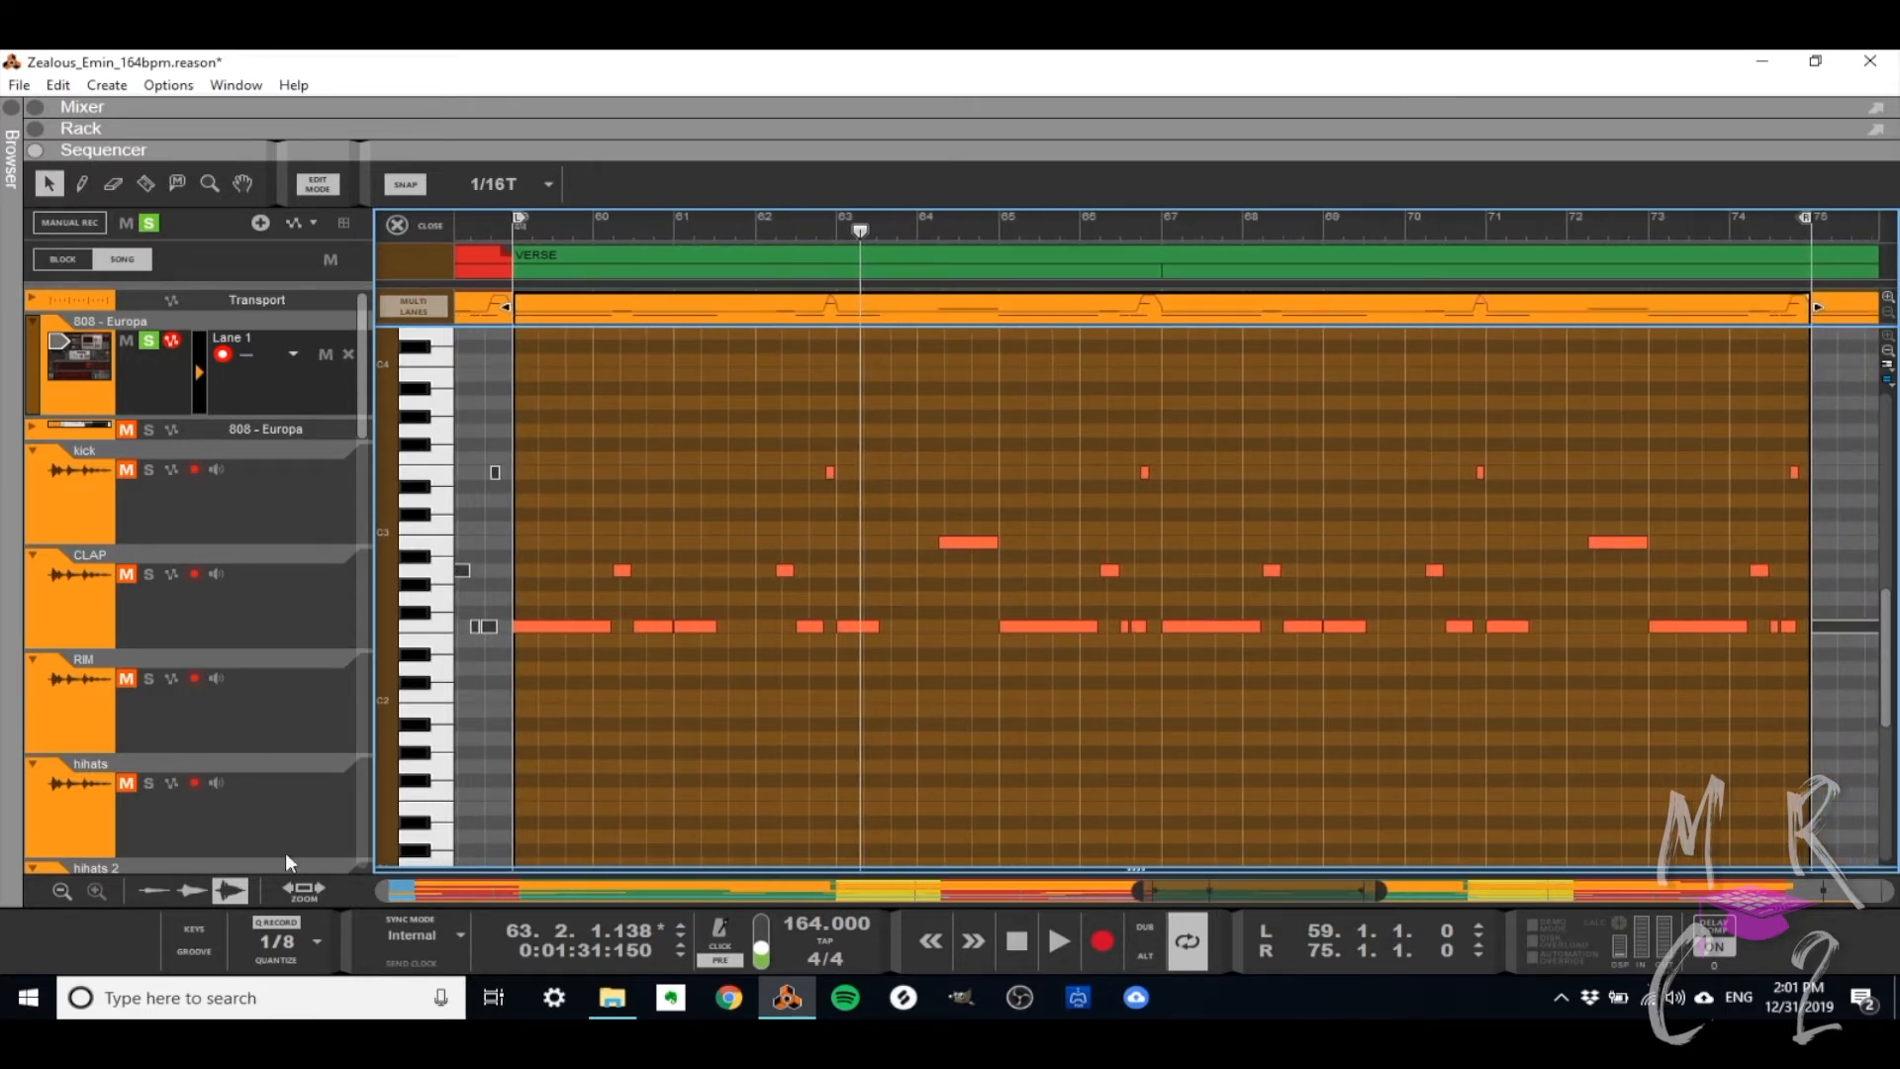
- Show the 808's Europa device in the rack and examine the key and scale set in its Scales & Chords player
click(62, 342)
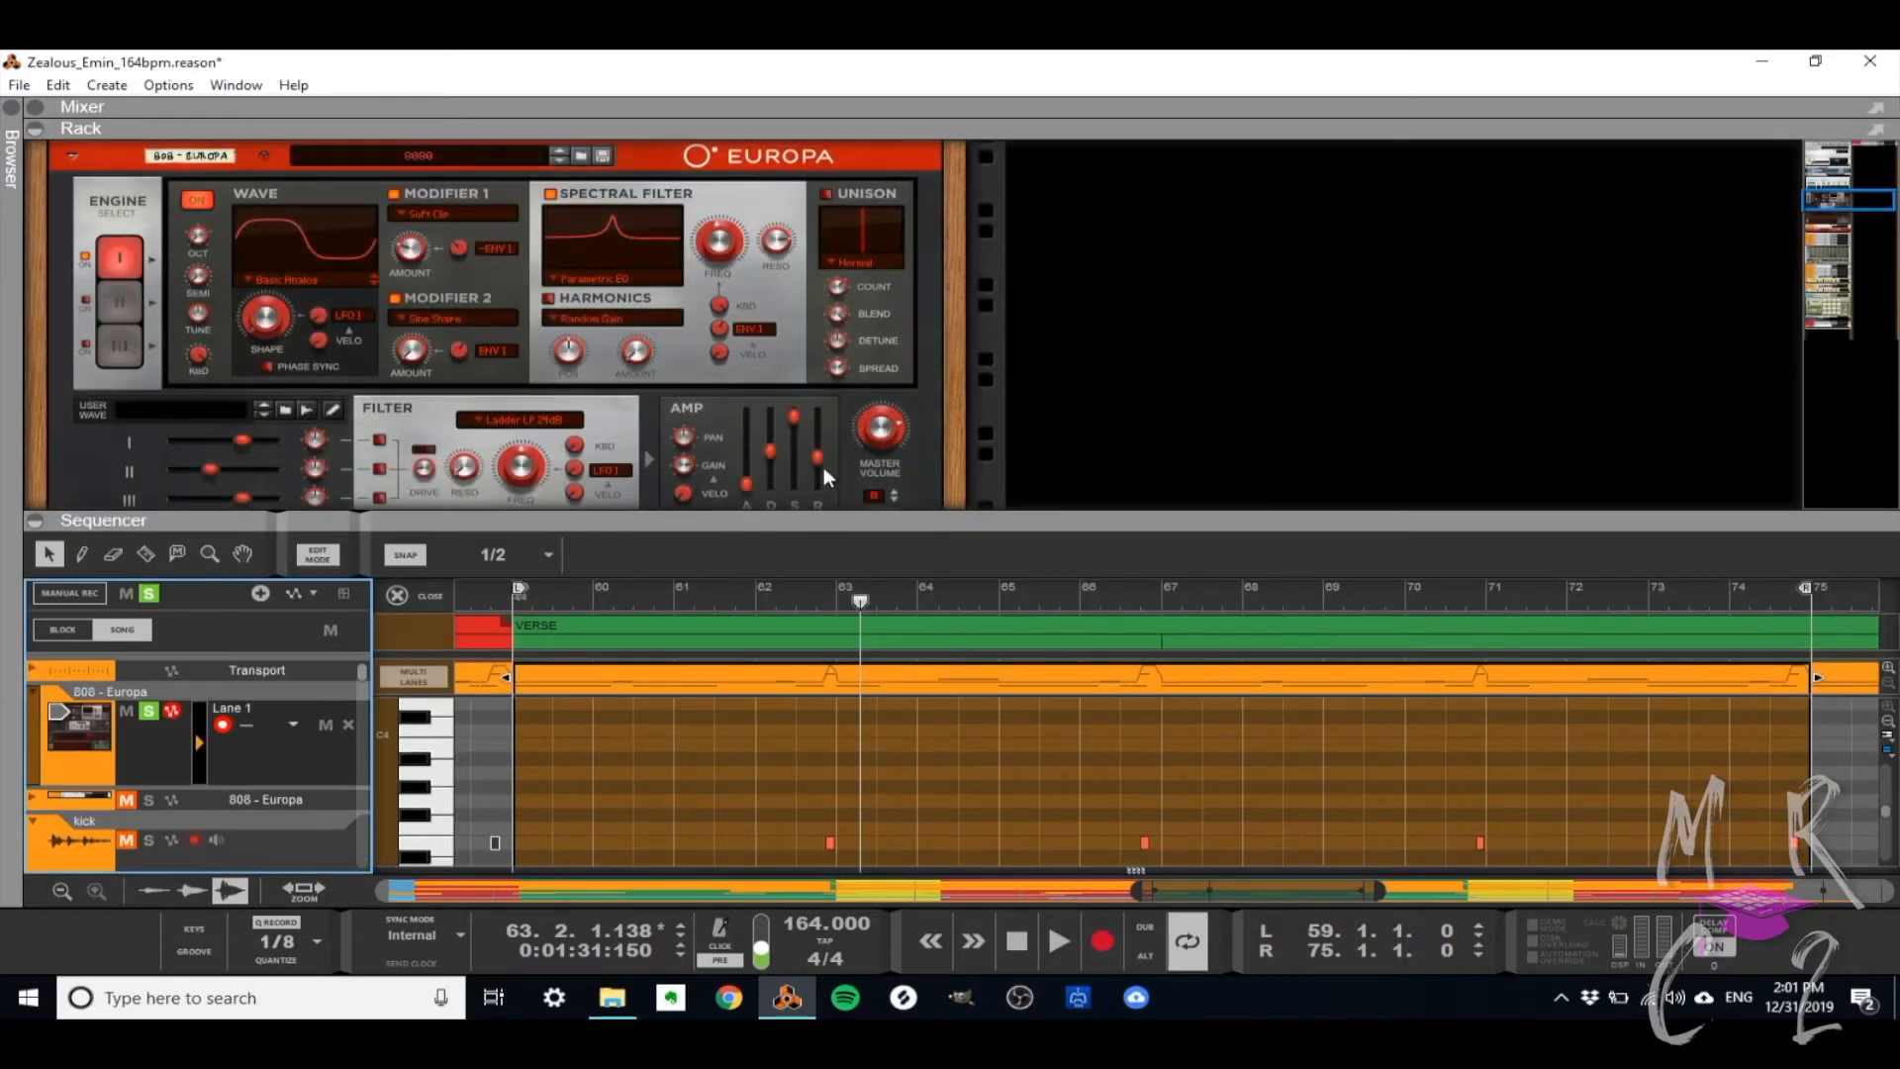
drag(779, 521, 777, 648)
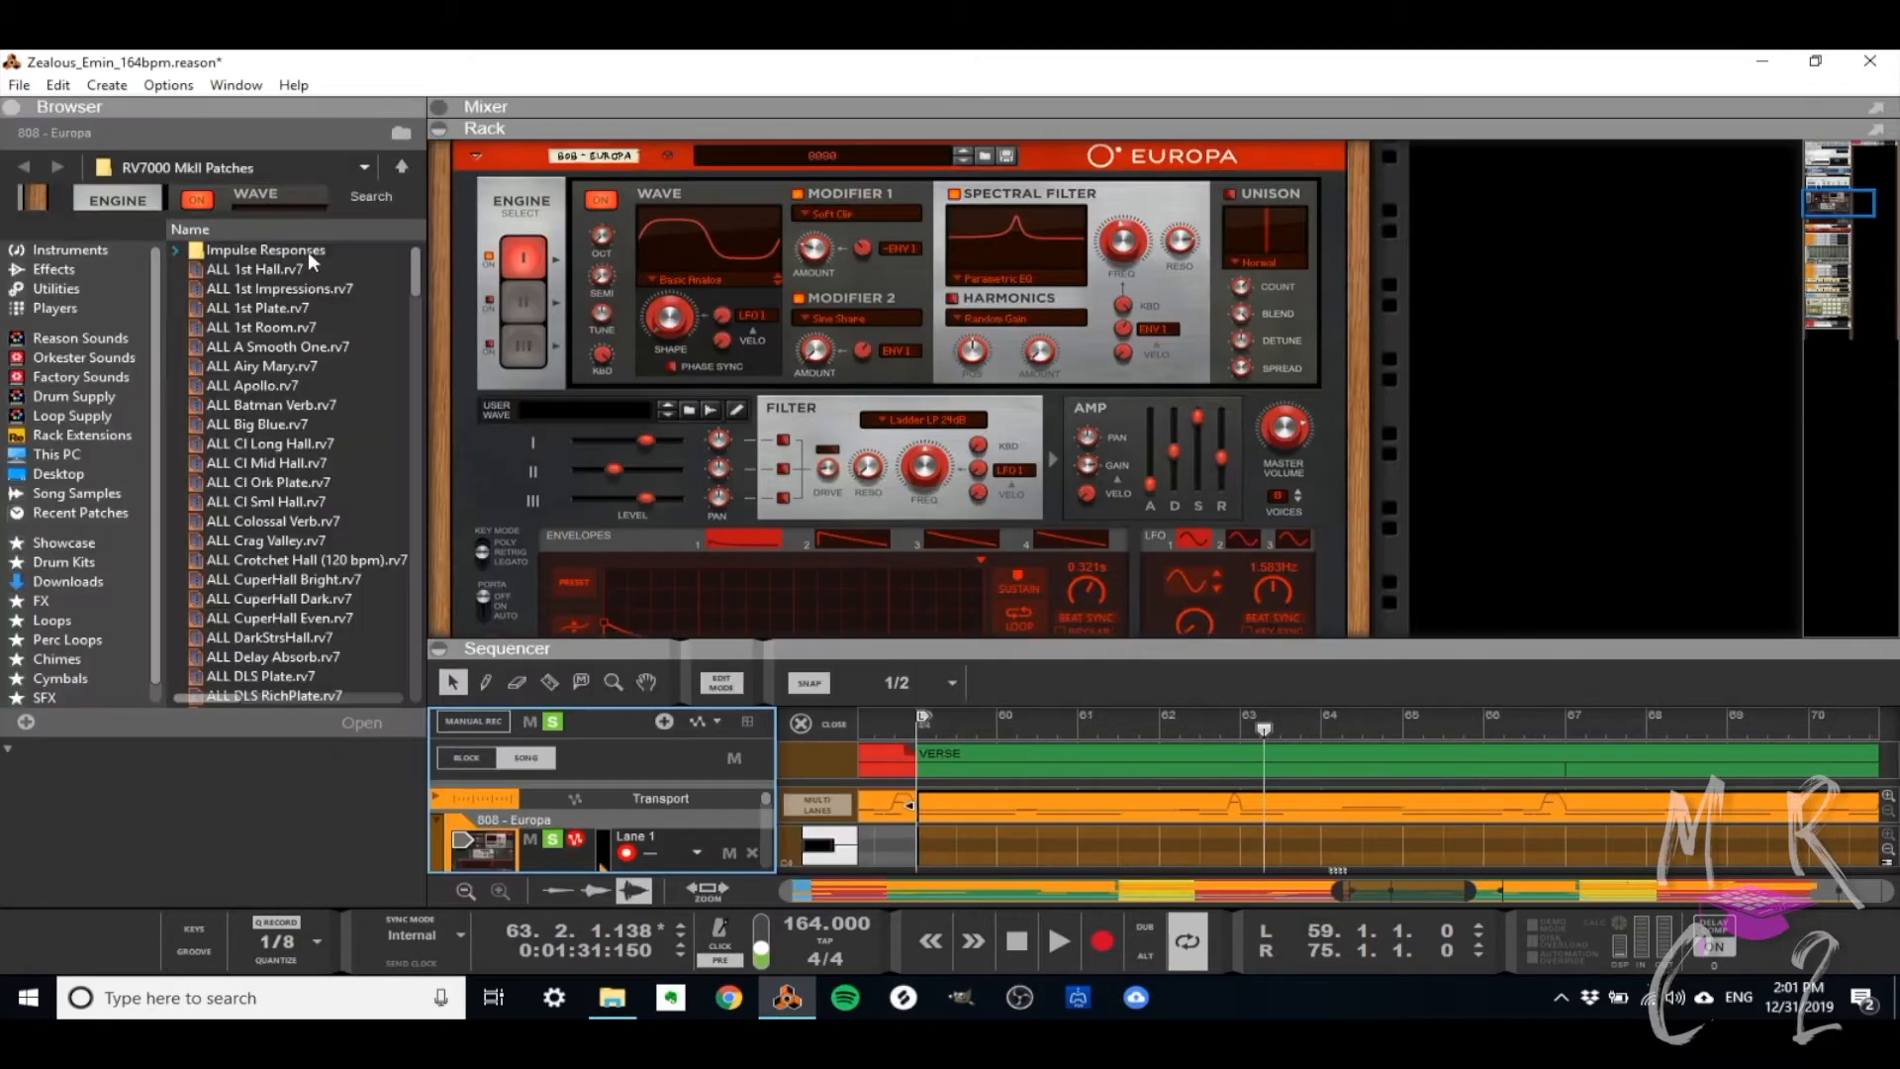
click(12, 139)
scroll(566, 408, up, 5)
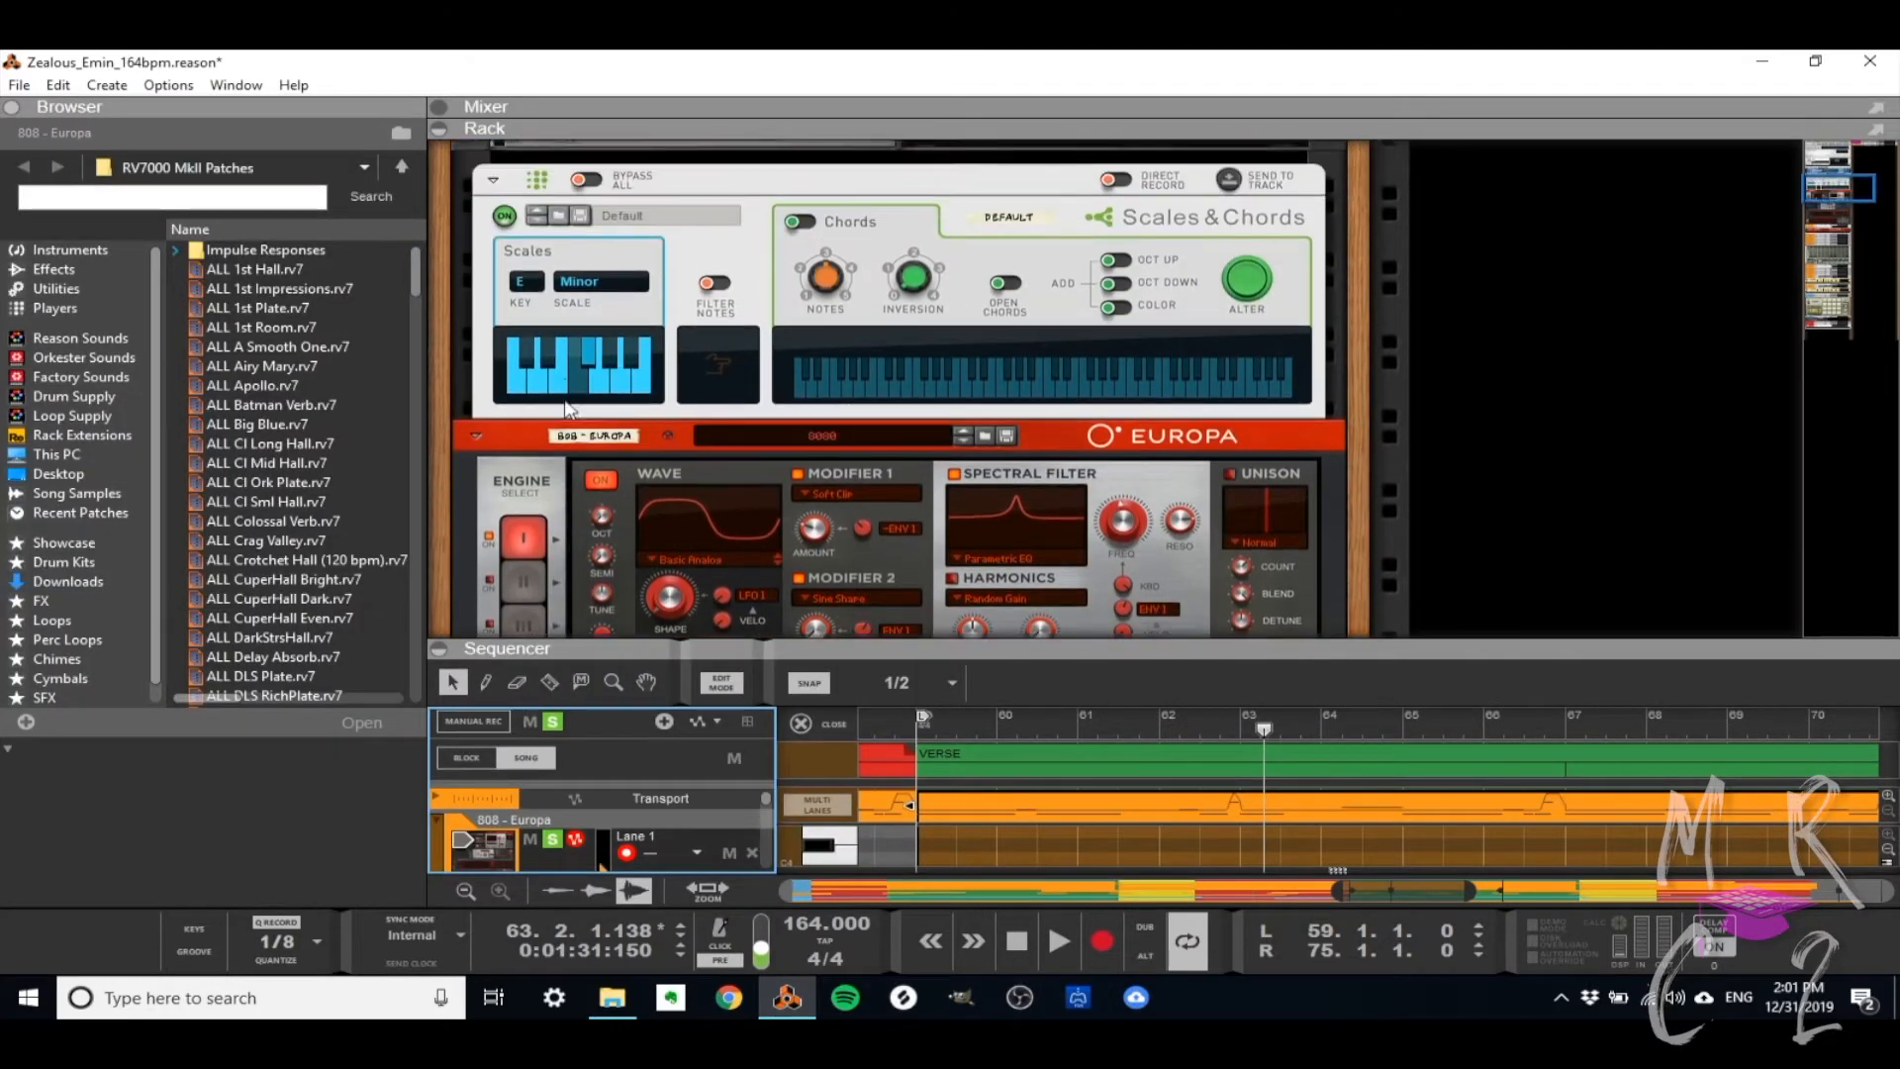
click(13, 107)
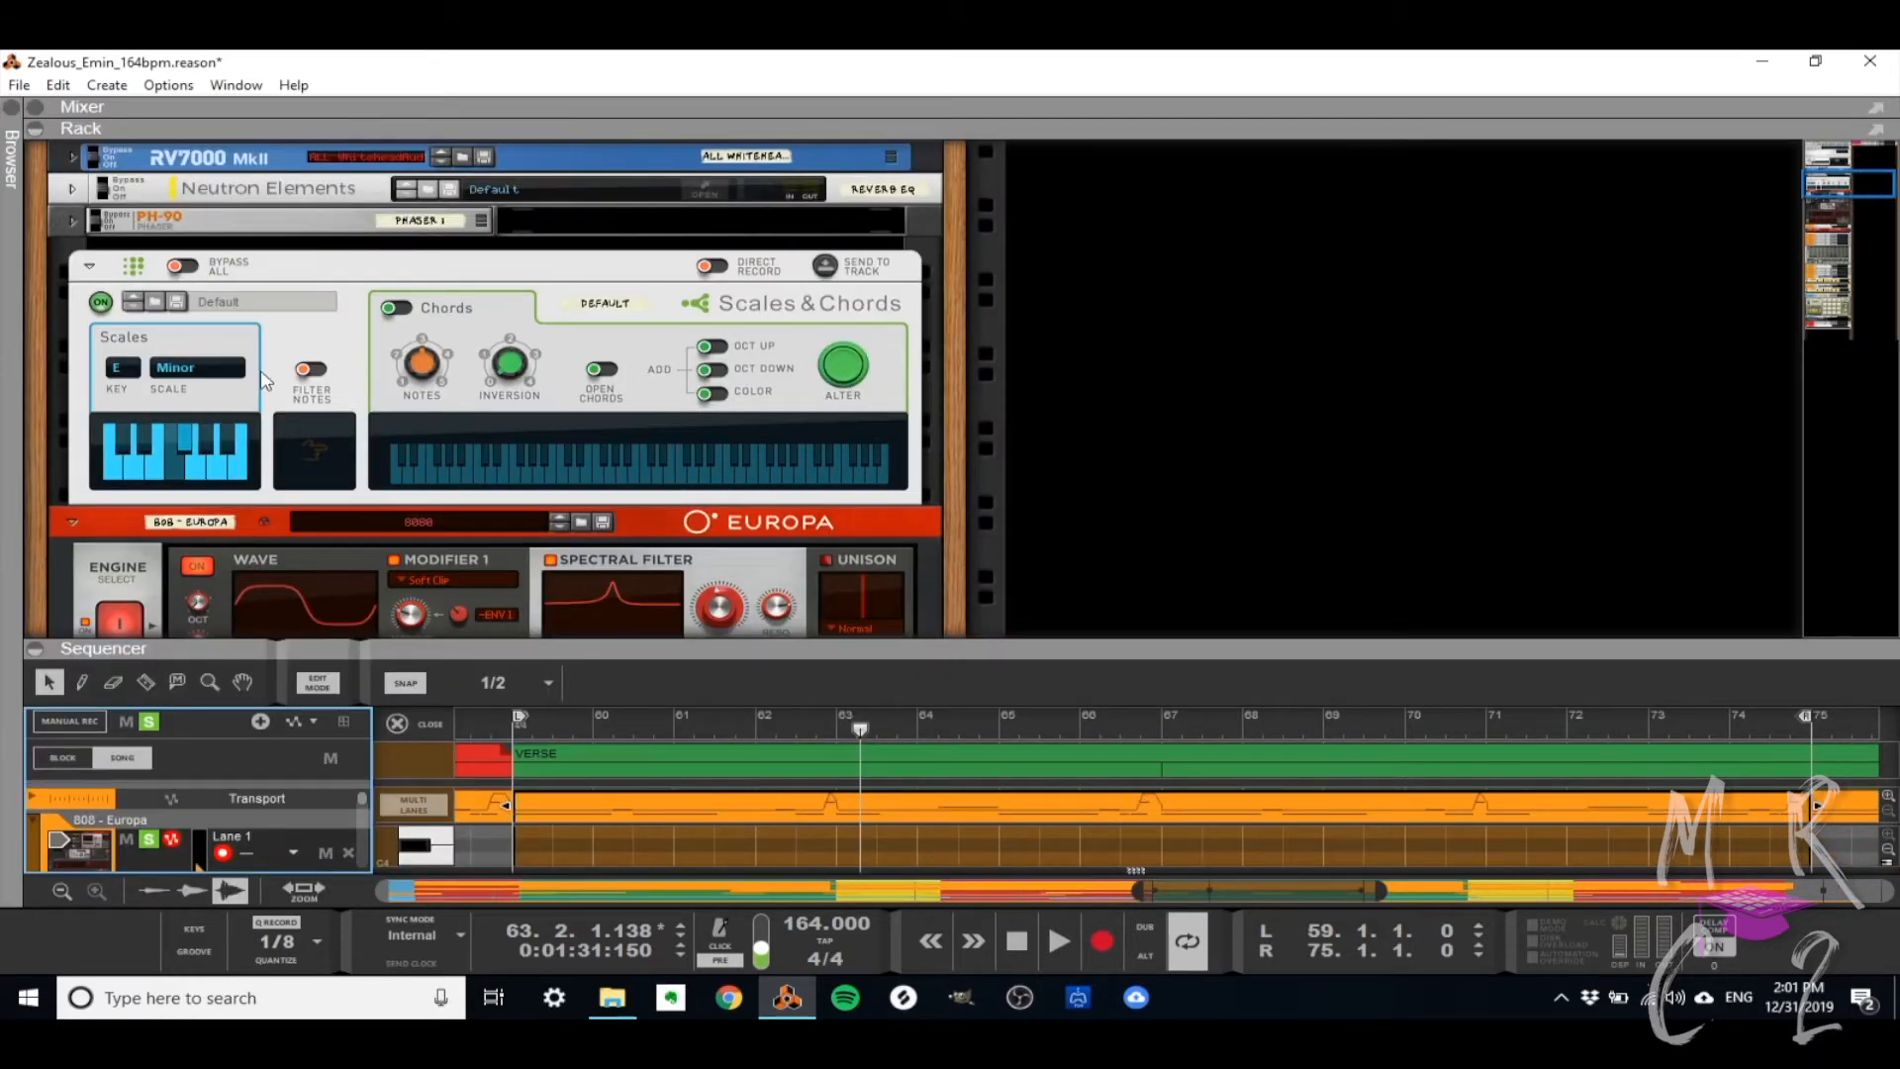
scroll(351, 495, down, 1)
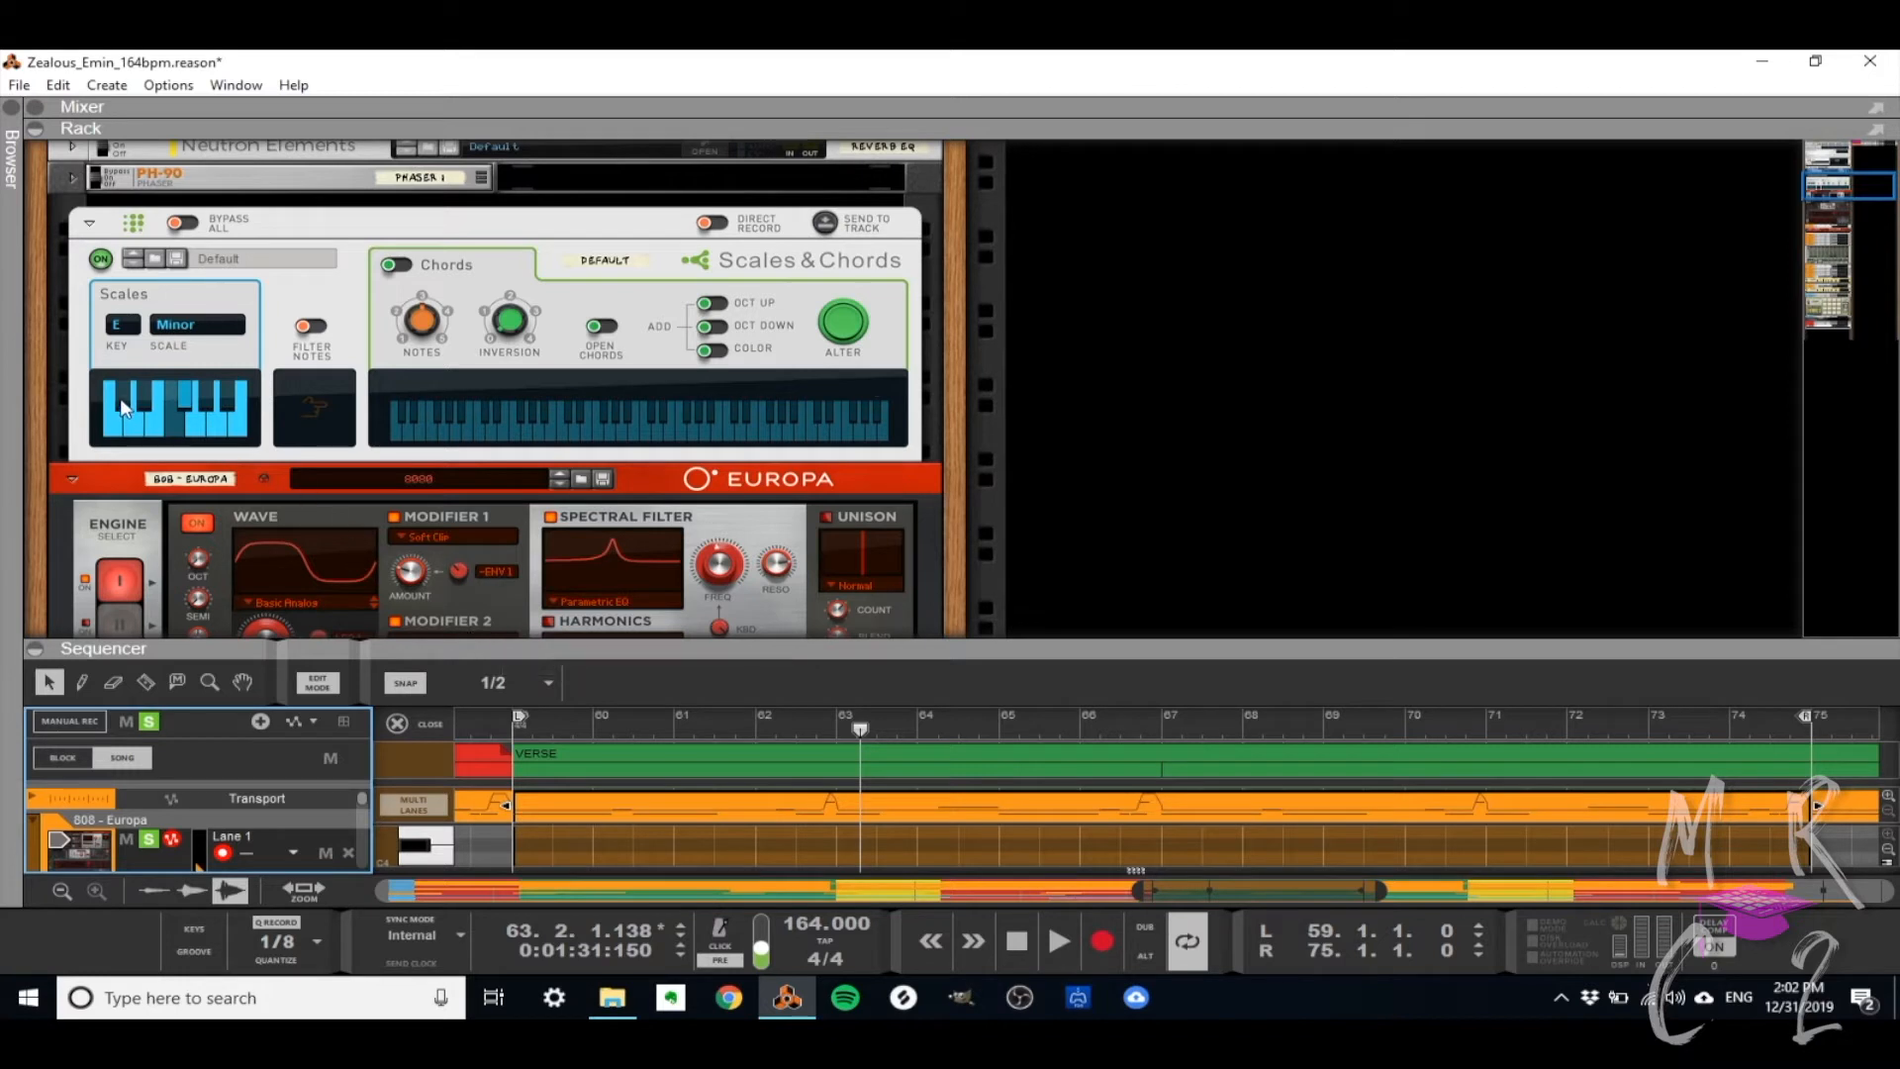
- Return to the full sequencer and raise the 808 note at bar 60, beat 3 to C#3
double_click(770, 657)
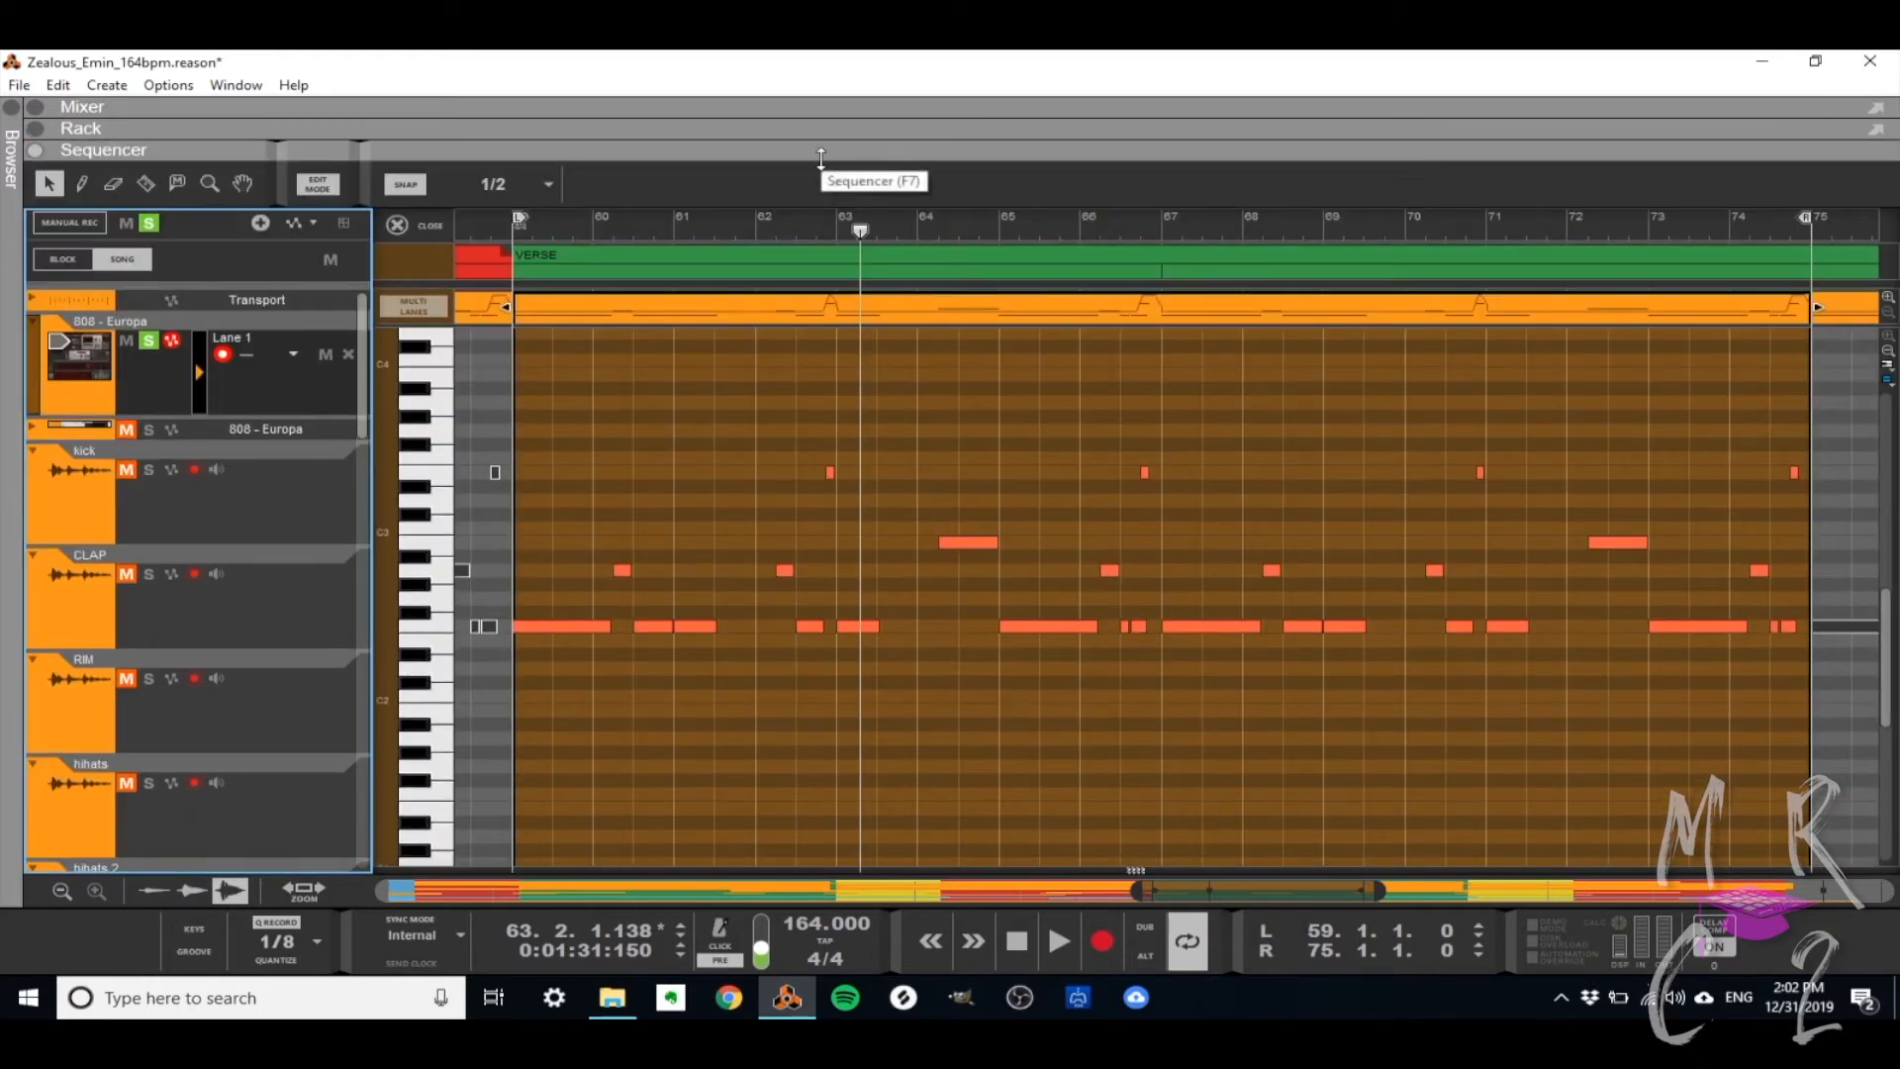
drag(590, 412, 706, 645)
click(620, 535)
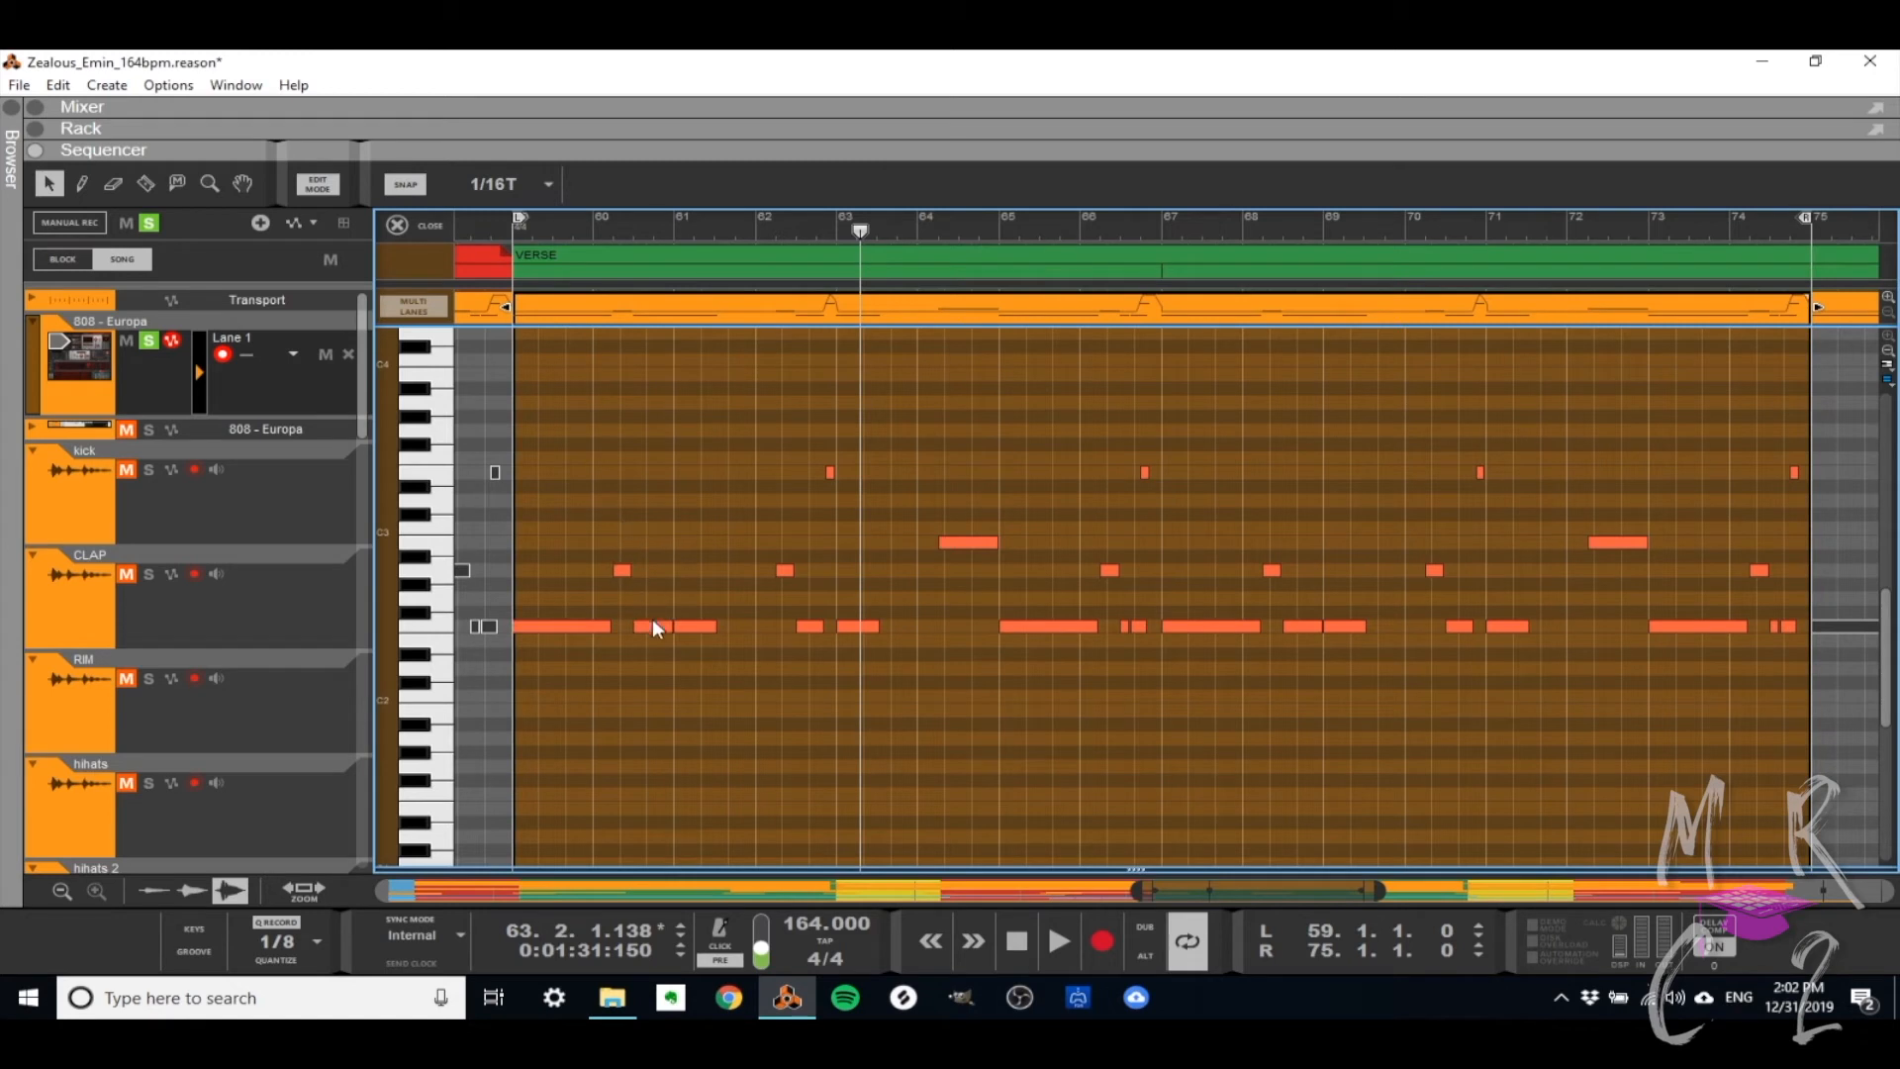
drag(651, 621, 653, 516)
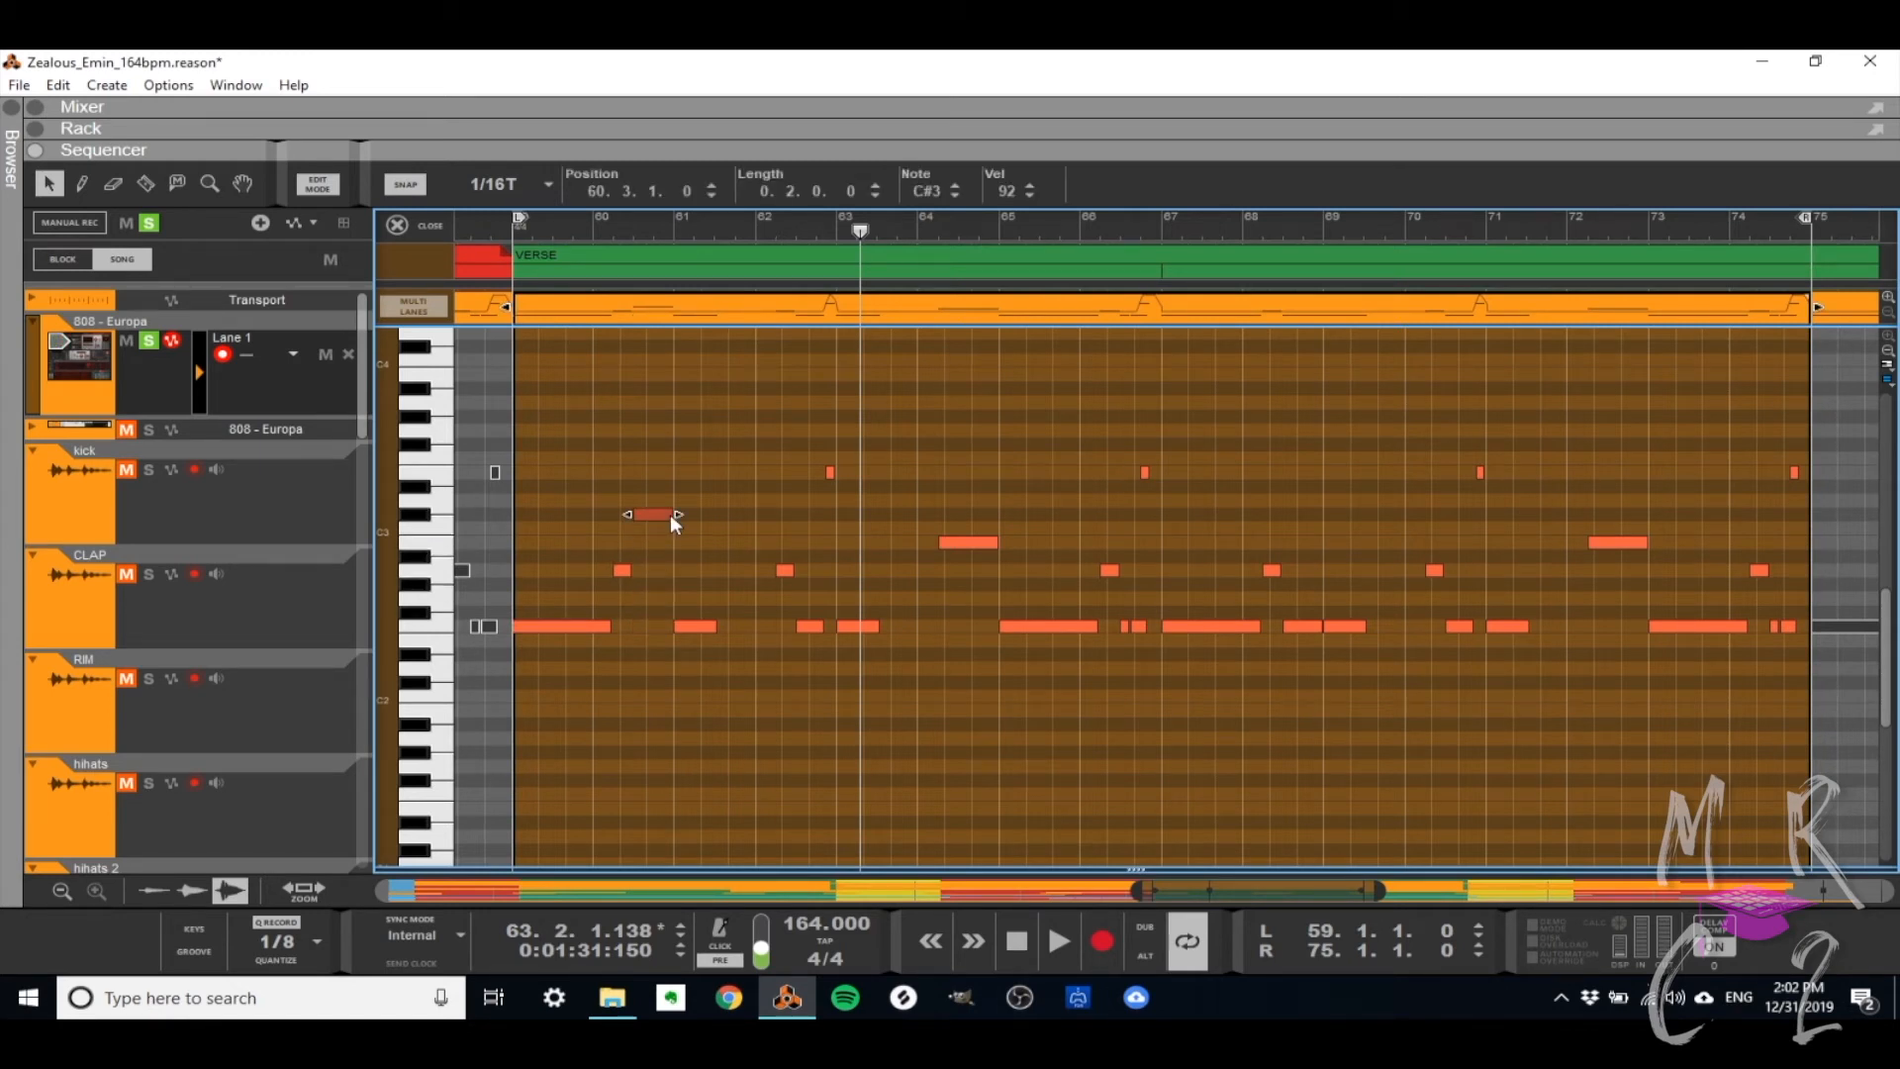
- Transpose all notes in the verse's 808 clip by 12 semitones
click(690, 444)
key(ctrl+a)
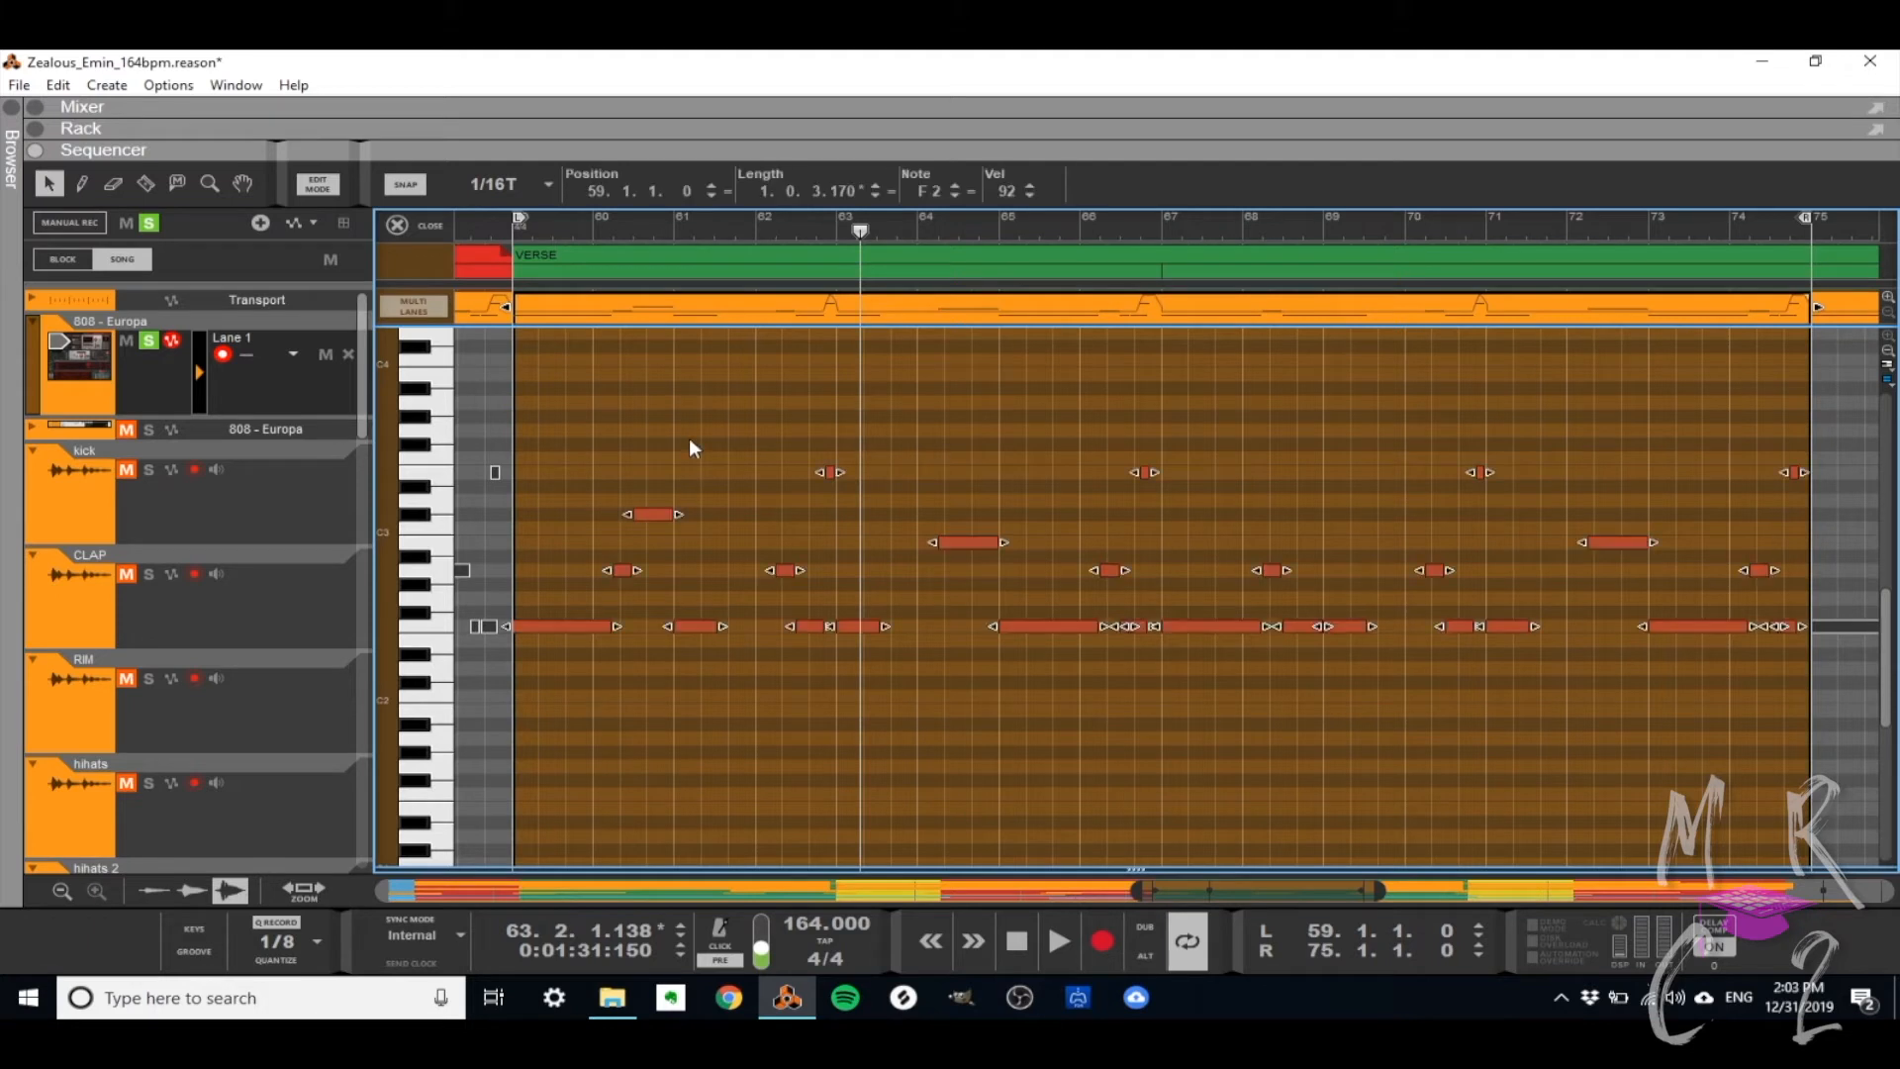
key(F8)
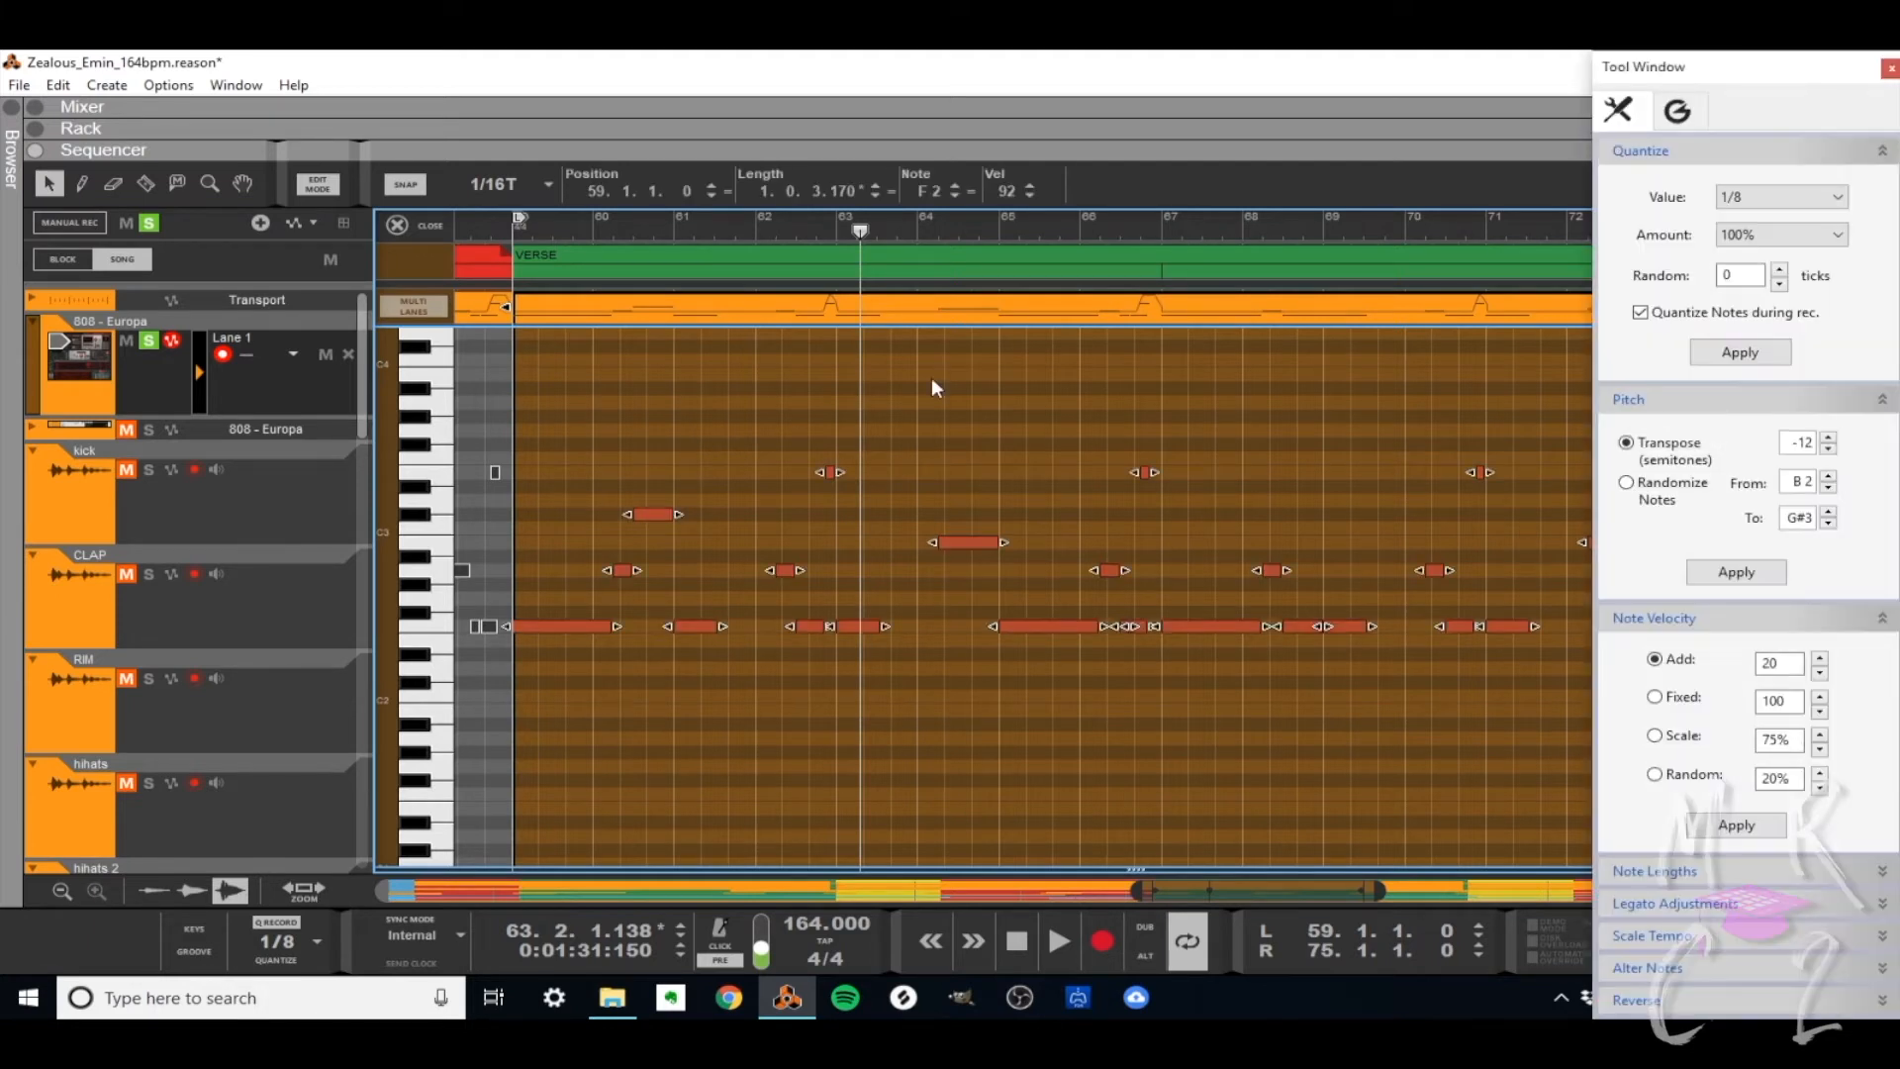
click(1796, 443)
text(10)
key(Up)
key(Up)
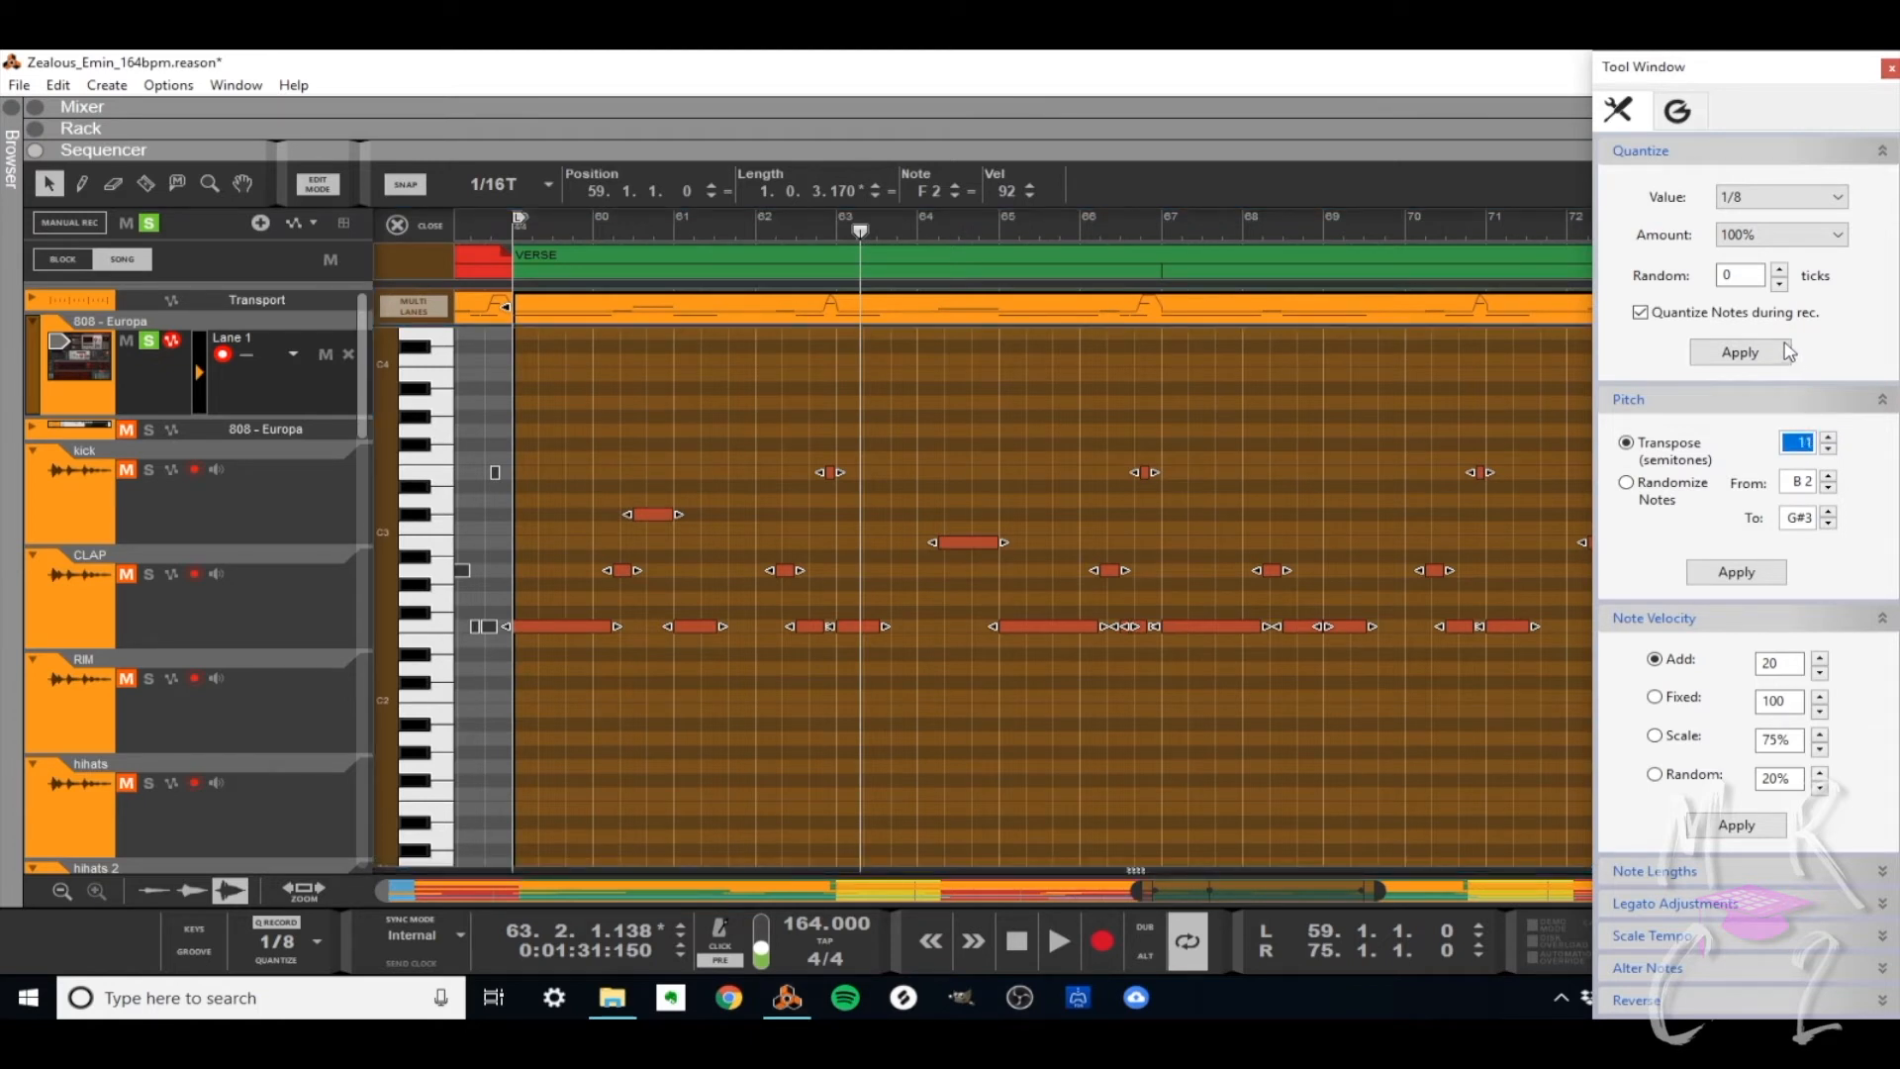
click(1736, 573)
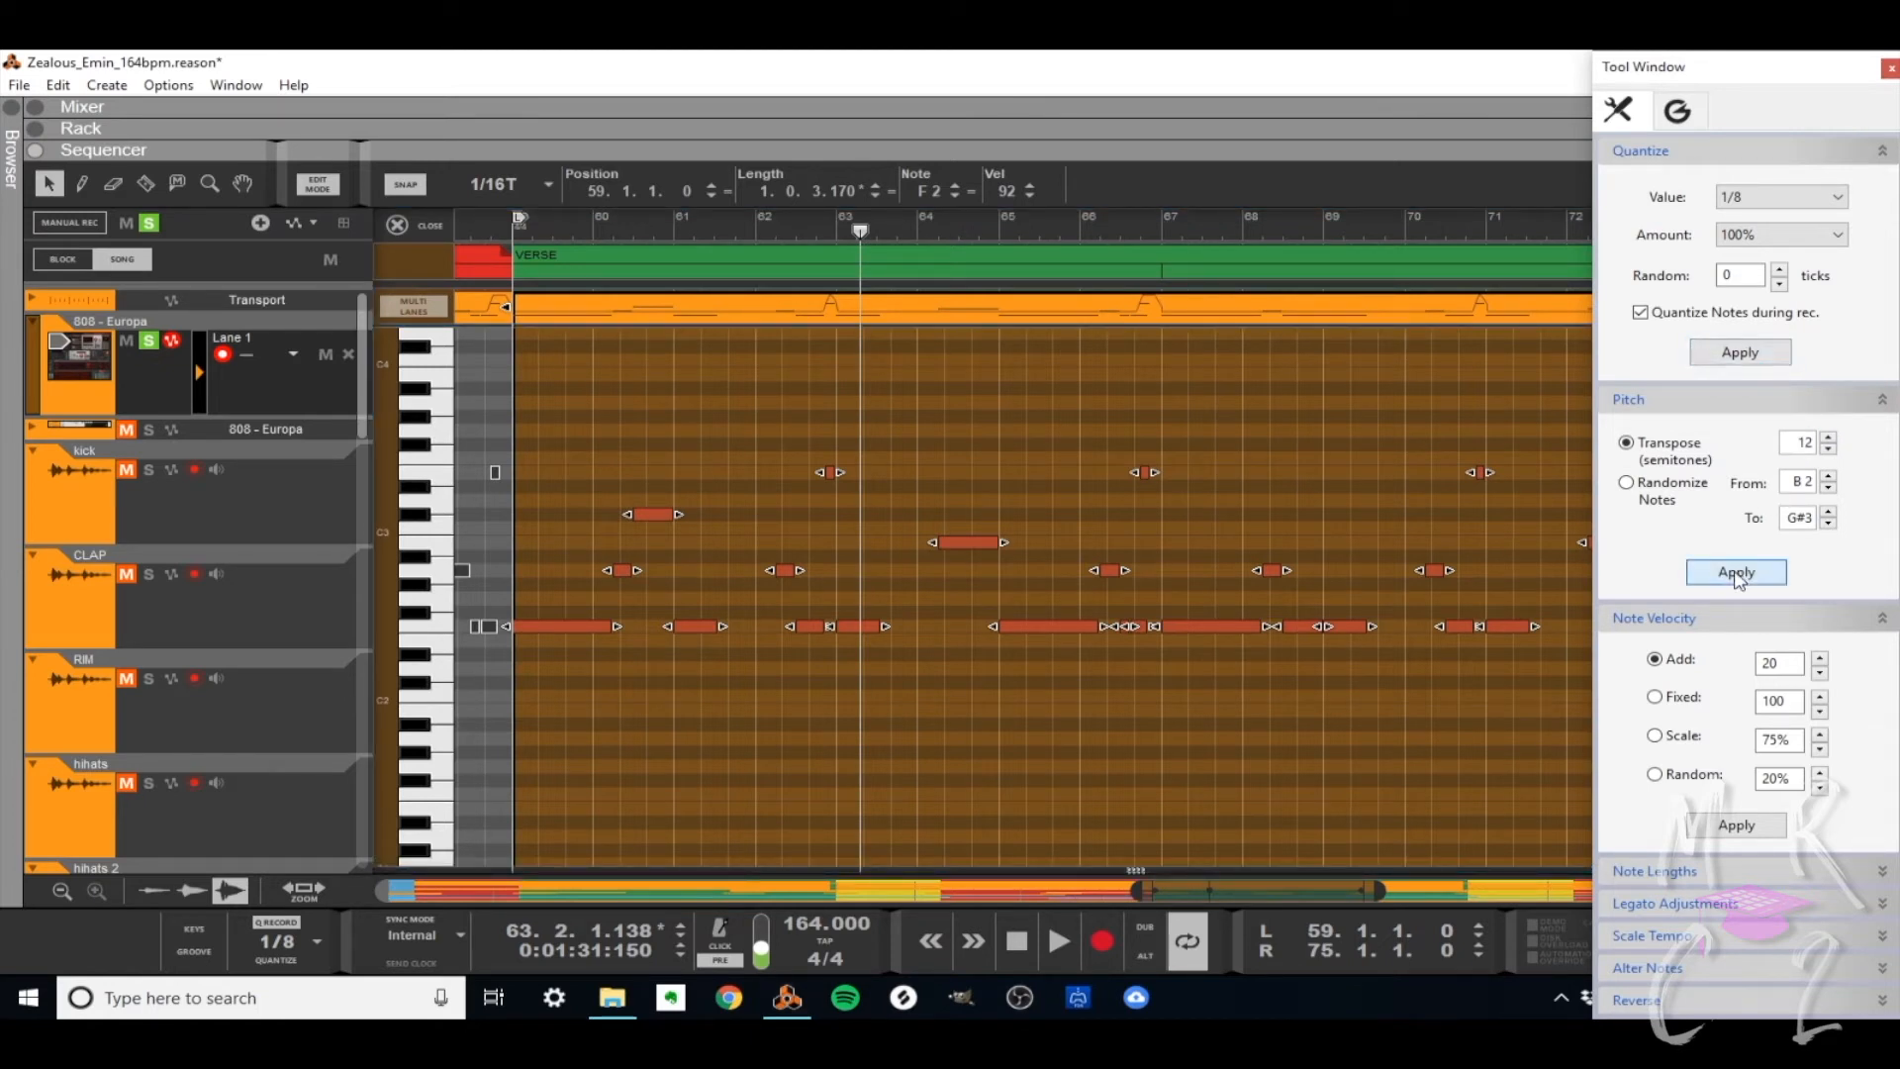
- Leave note editing and lower the clip level of the verse's MELODY clips to -8.88 dB
scroll(267, 572, down, 10)
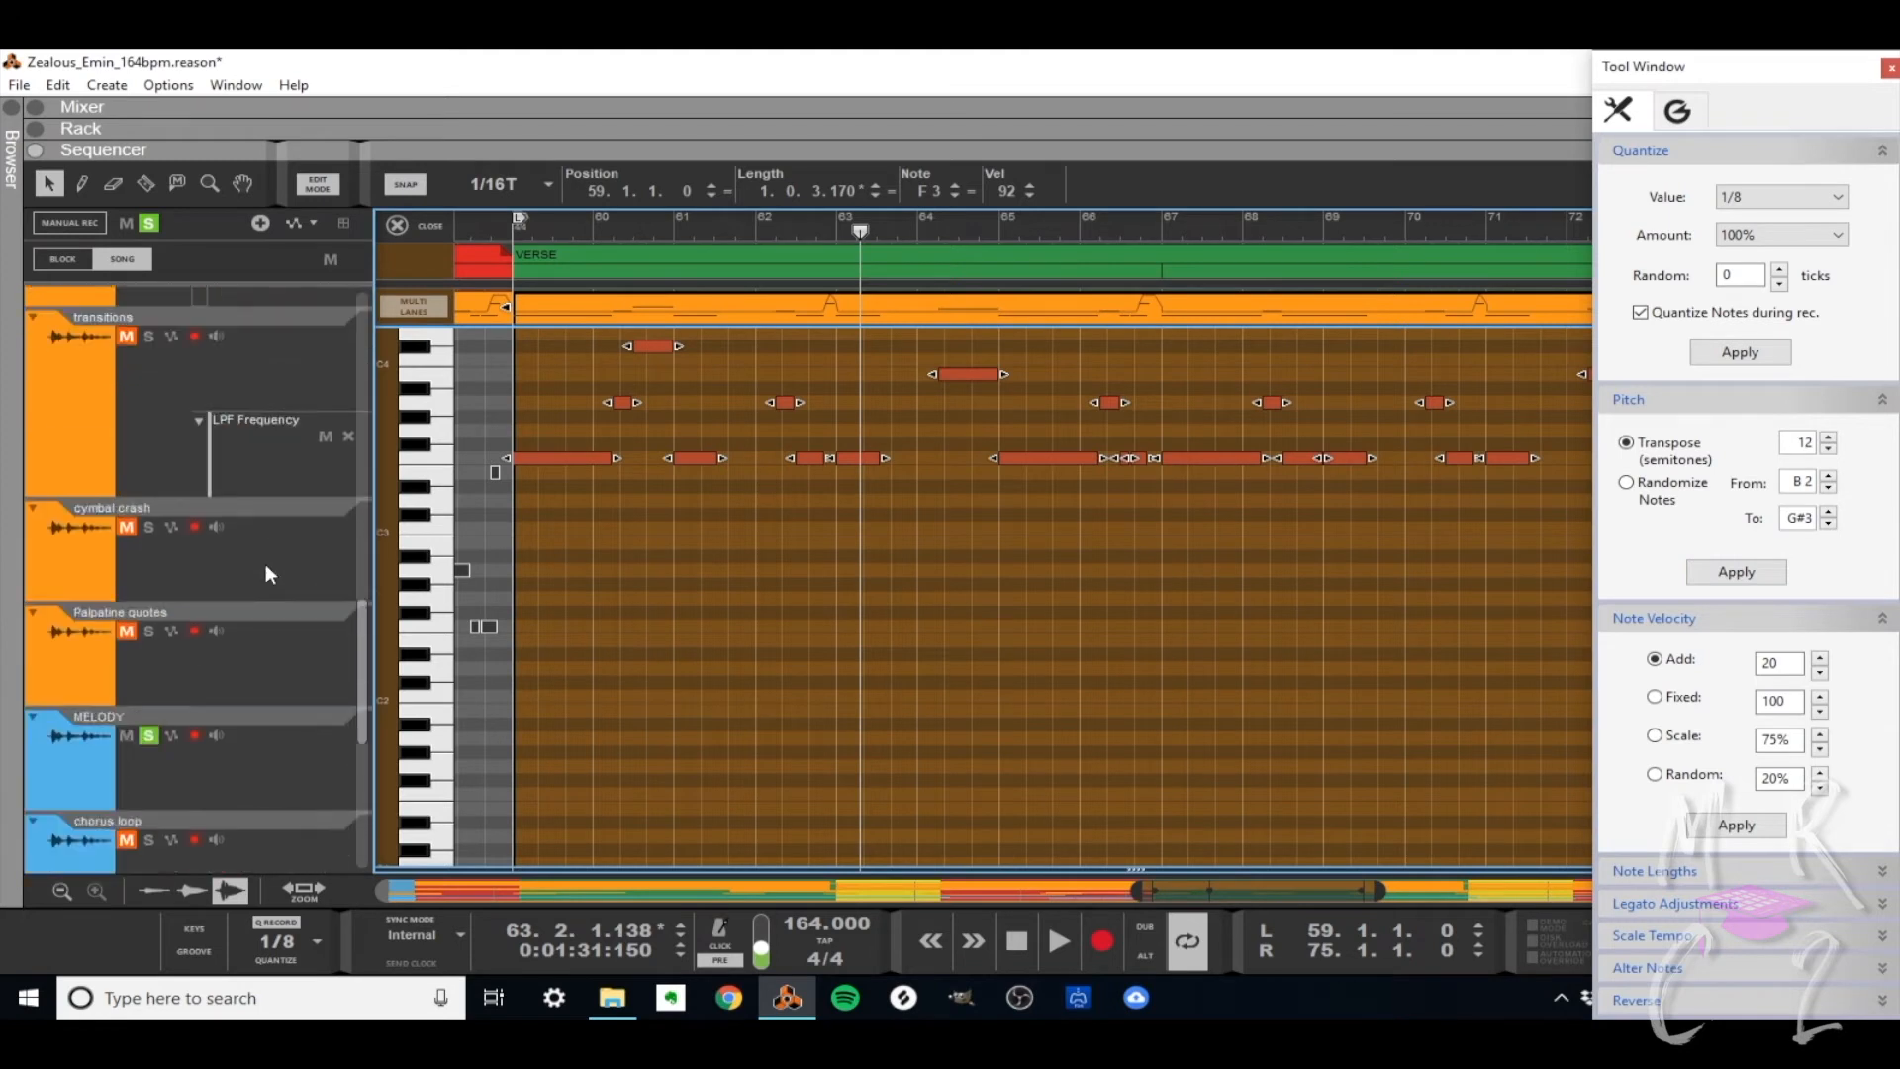
scroll(265, 572, up, 1)
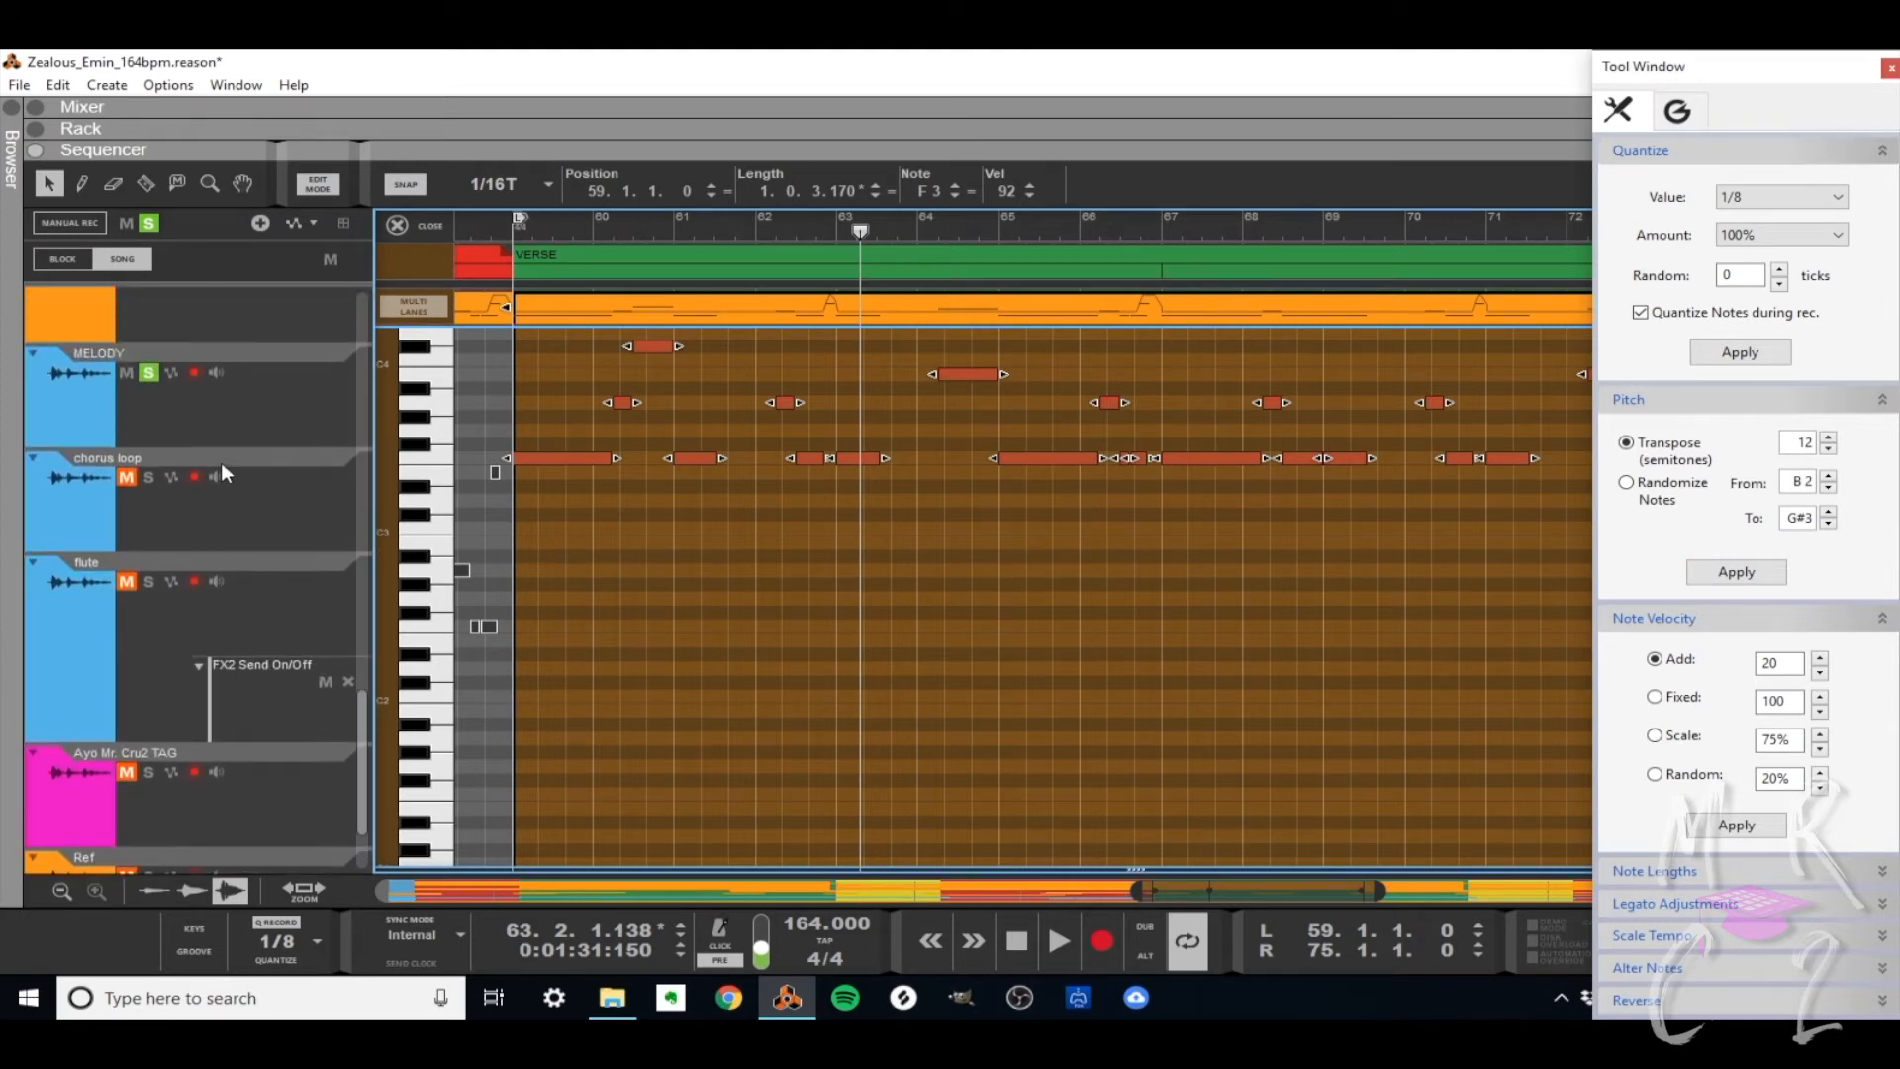
click(86, 420)
click(754, 323)
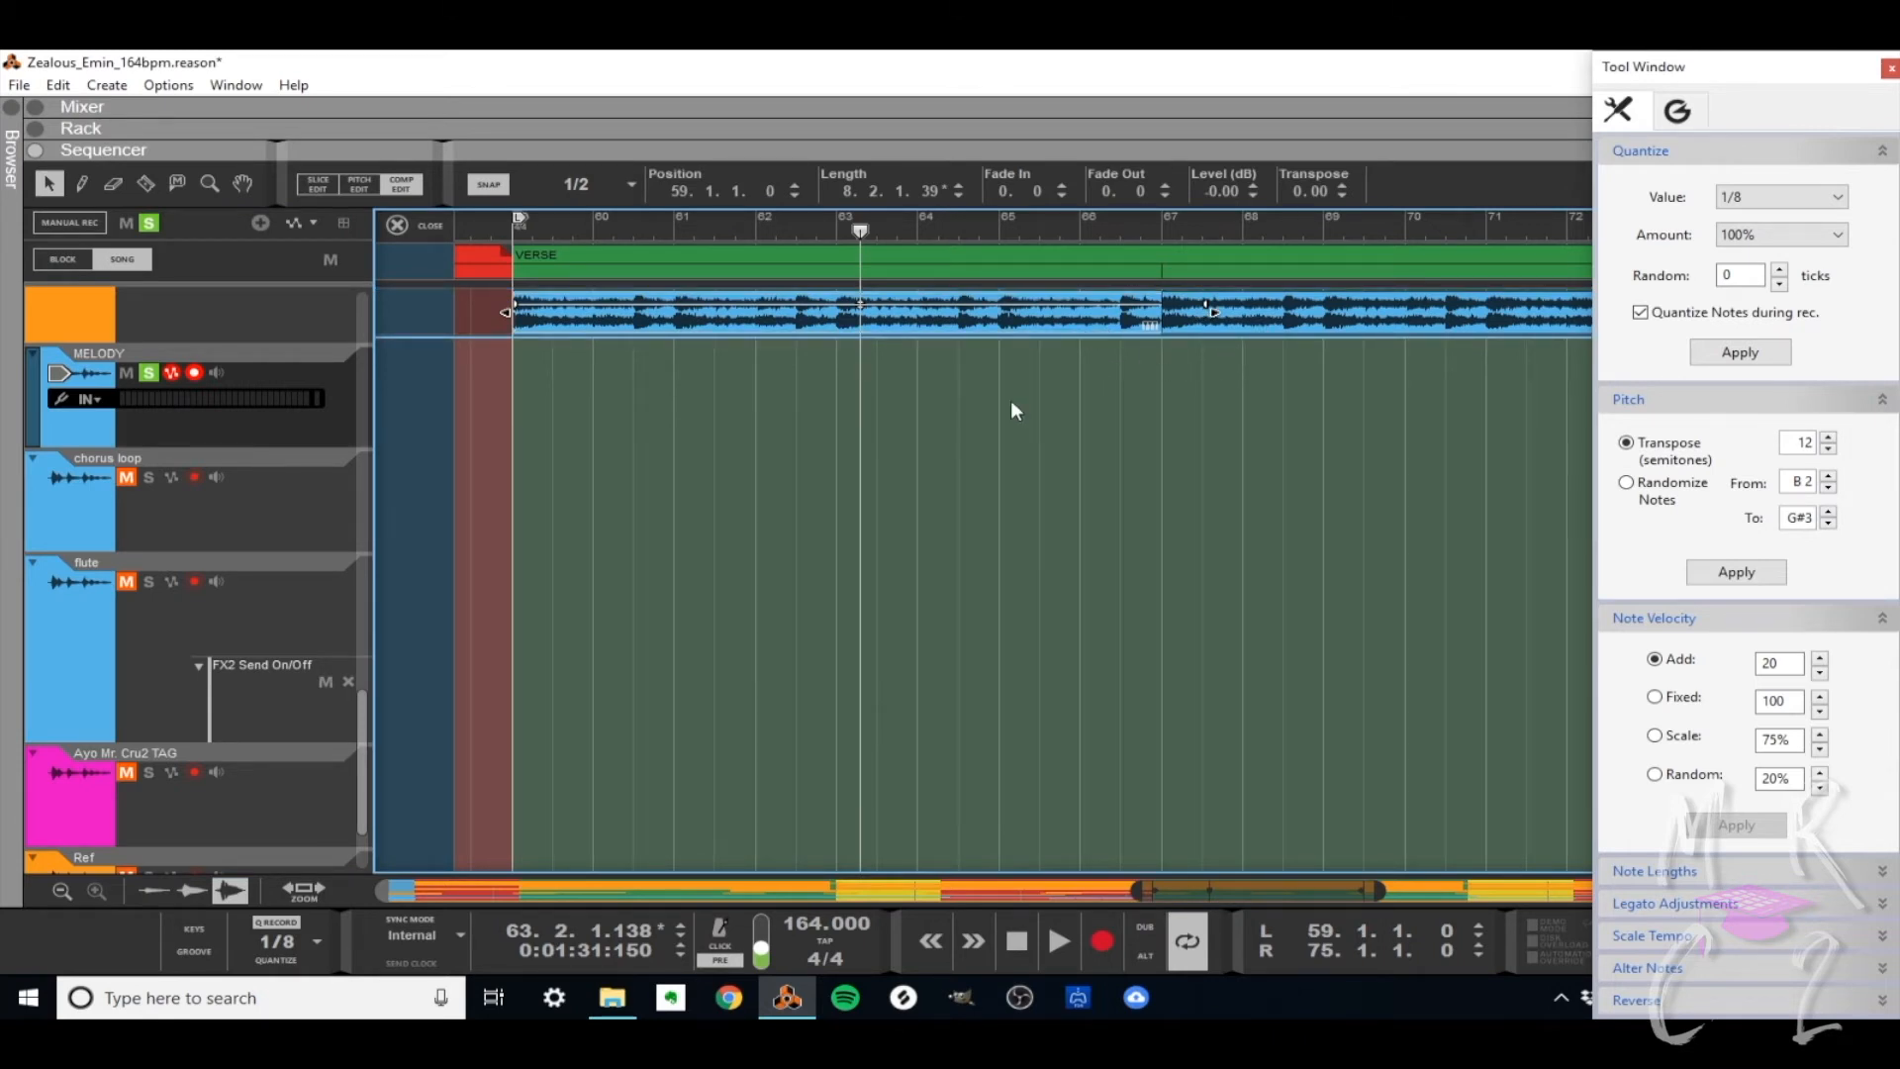
key(ctrl+e)
drag(1047, 552, 1328, 358)
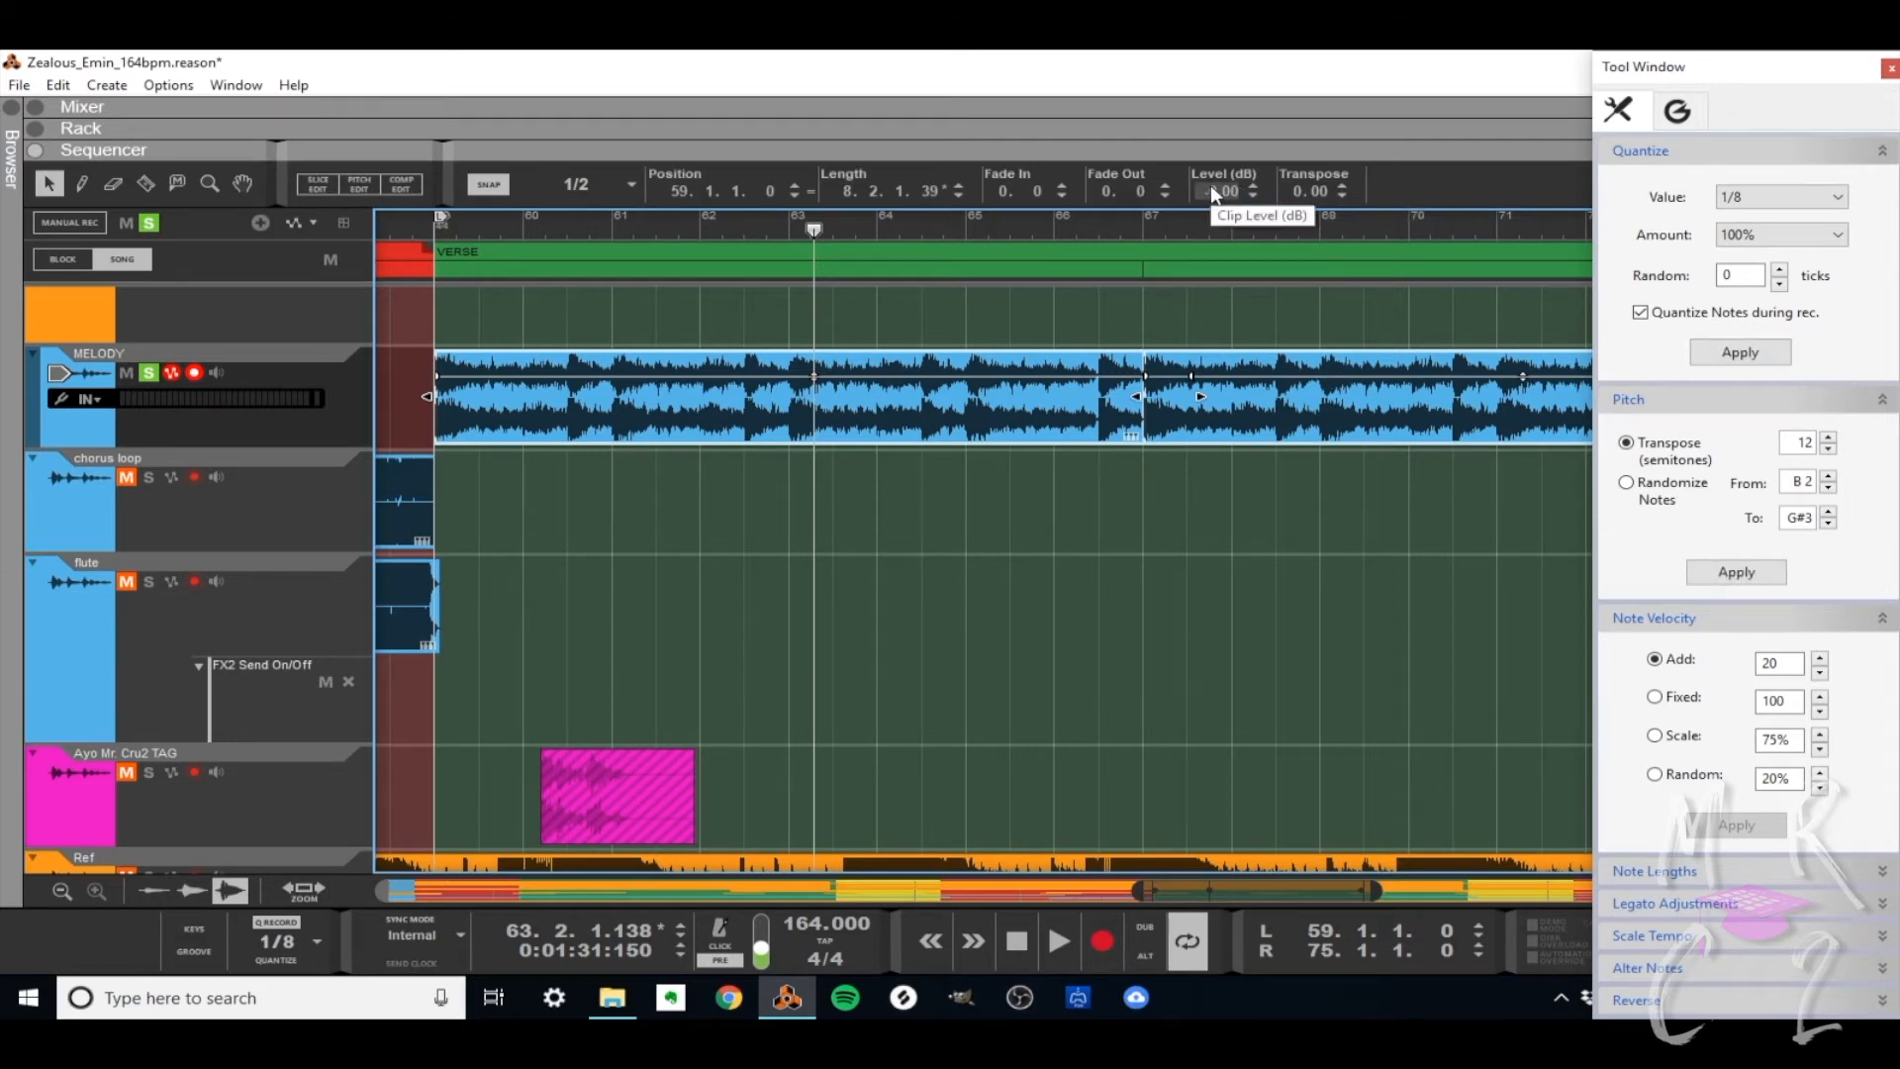
drag(1221, 191, 1219, 246)
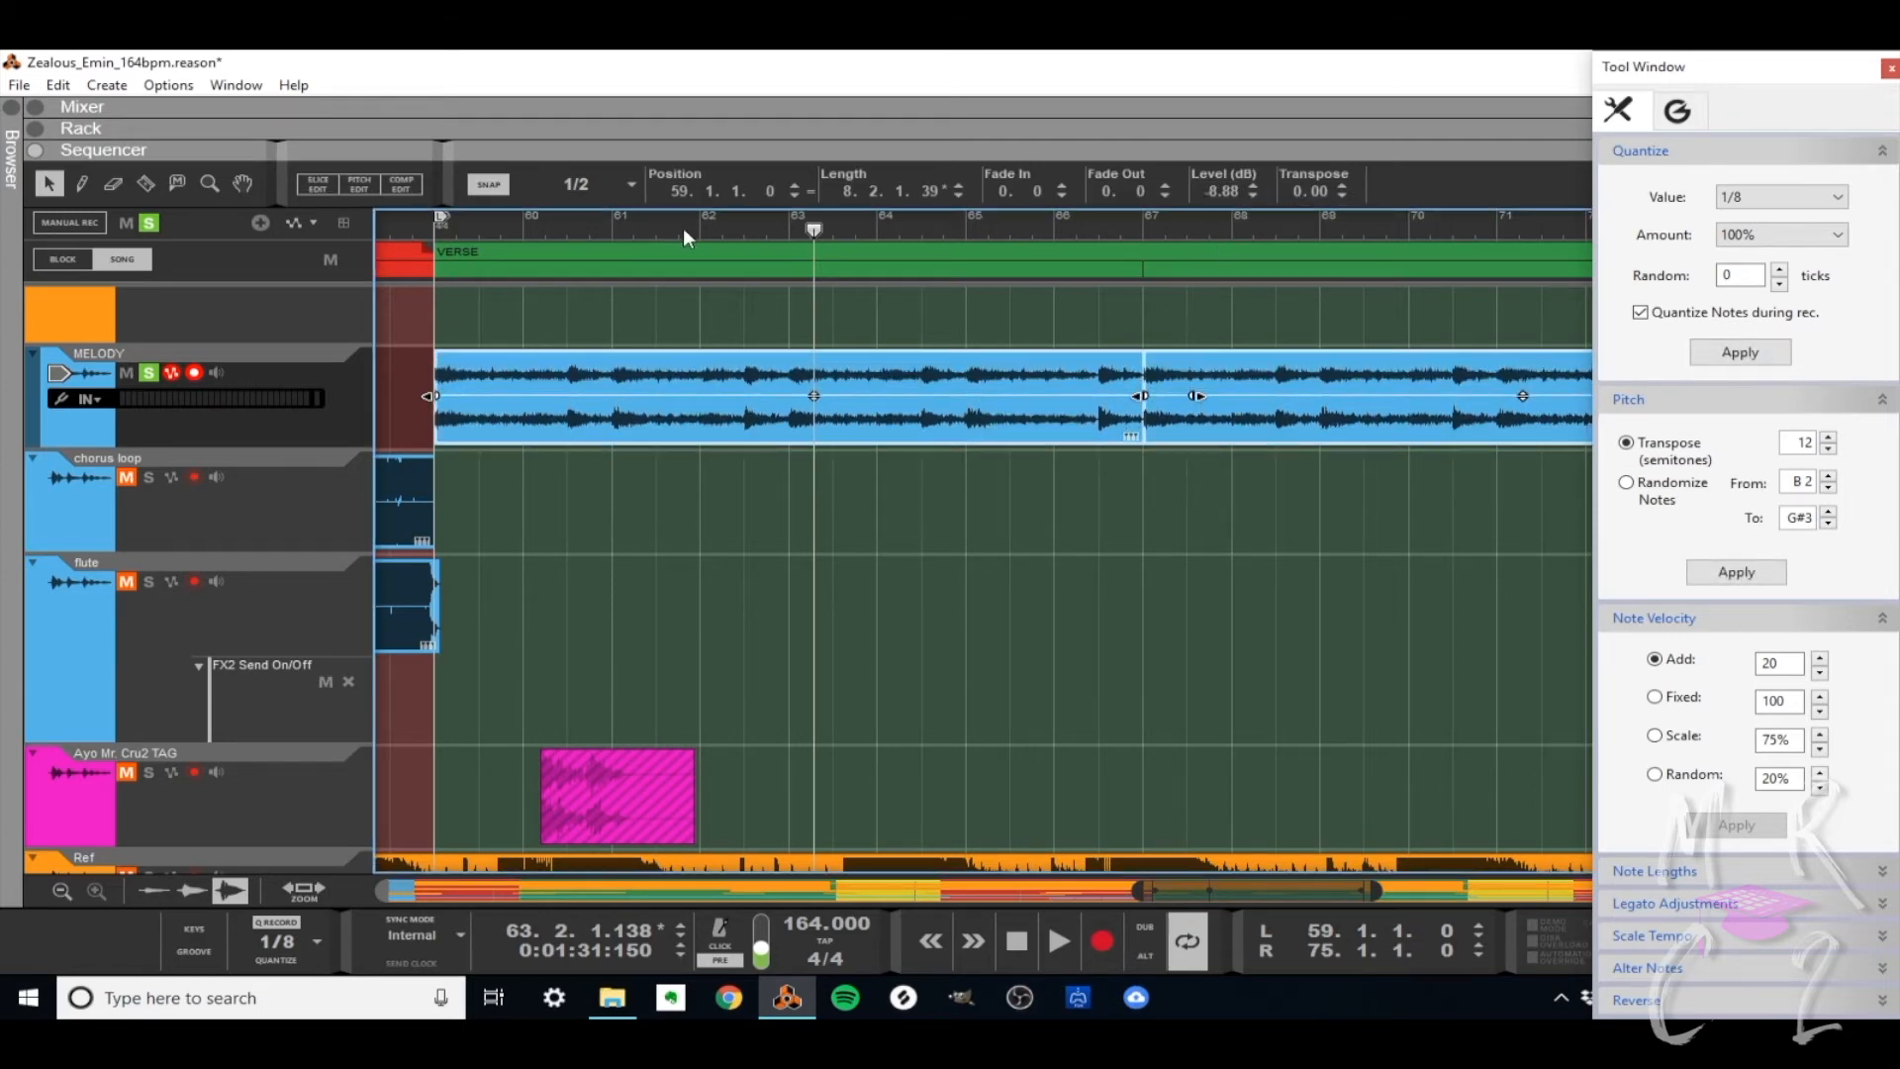
- Play the soloed 808 and melody together from the start of the verse loop
scroll(696, 459, up, 5)
scroll(697, 459, up, 5)
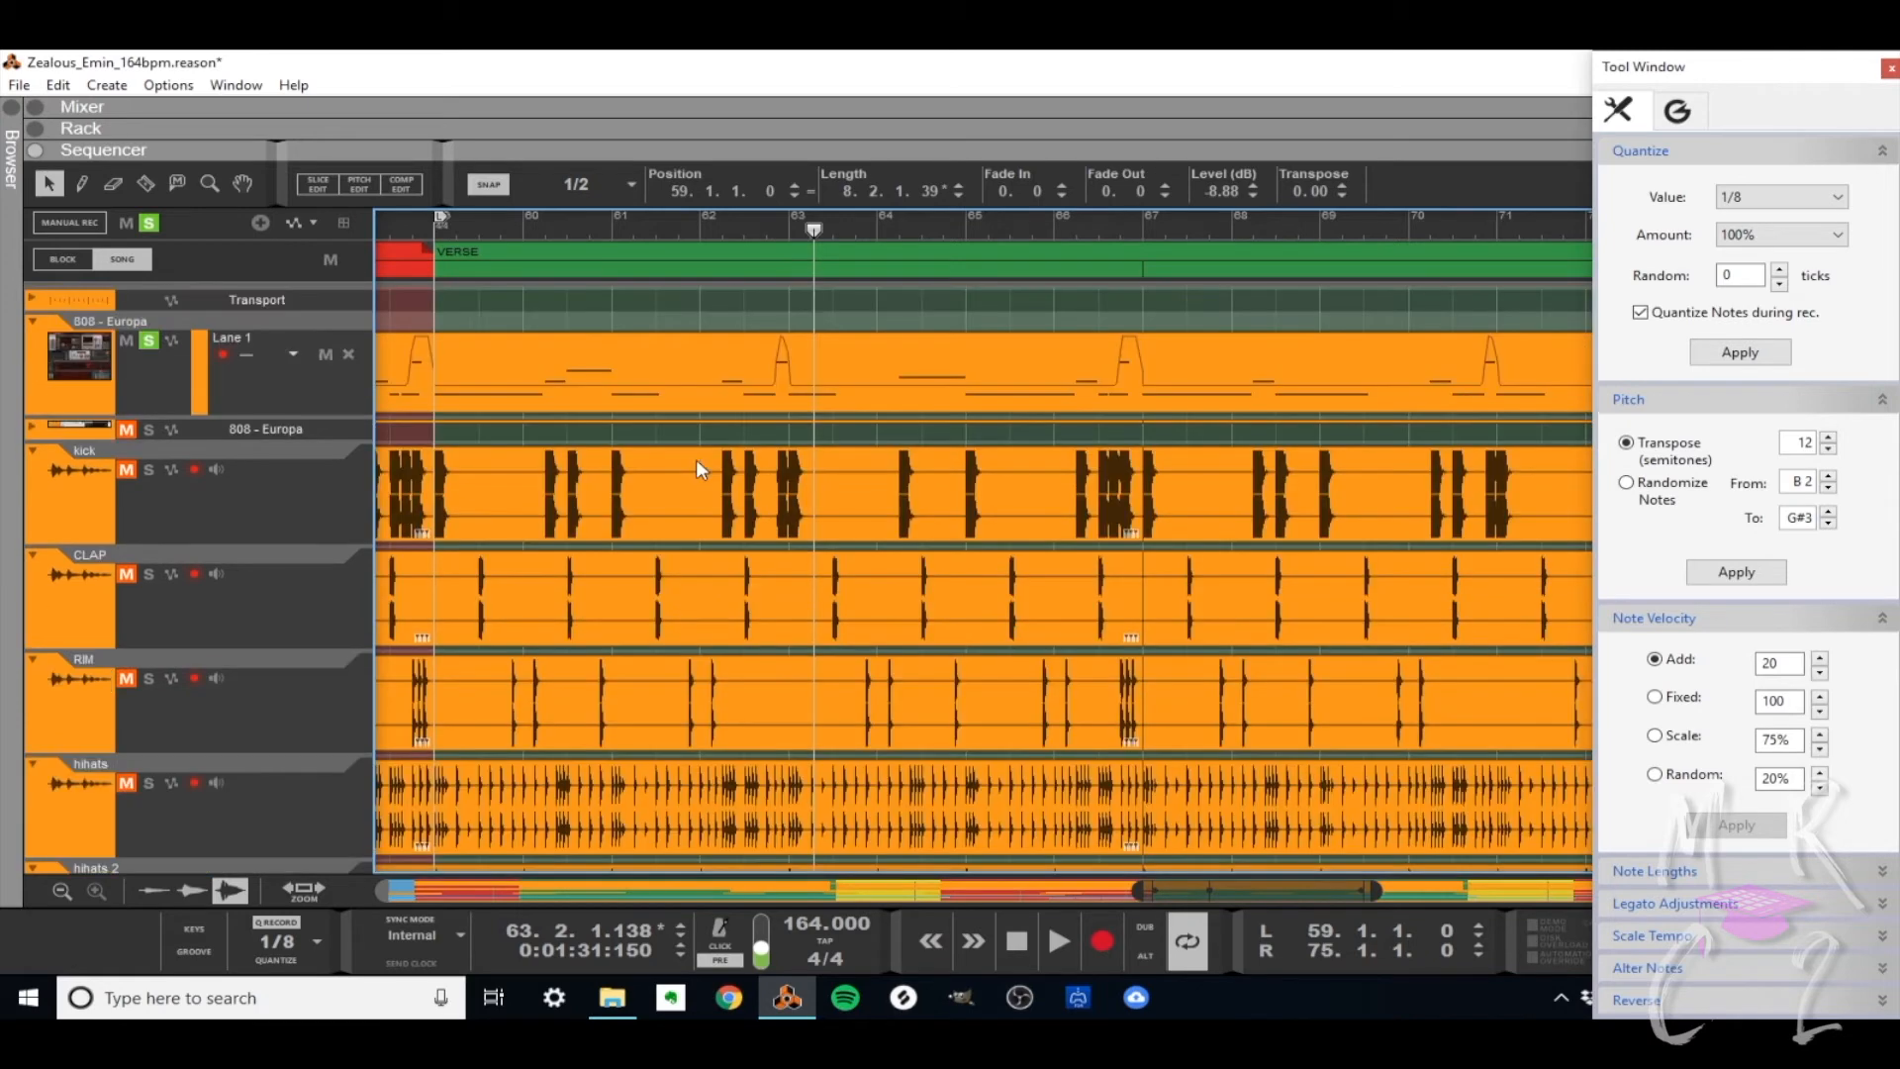
key(KP_1)
key(space)
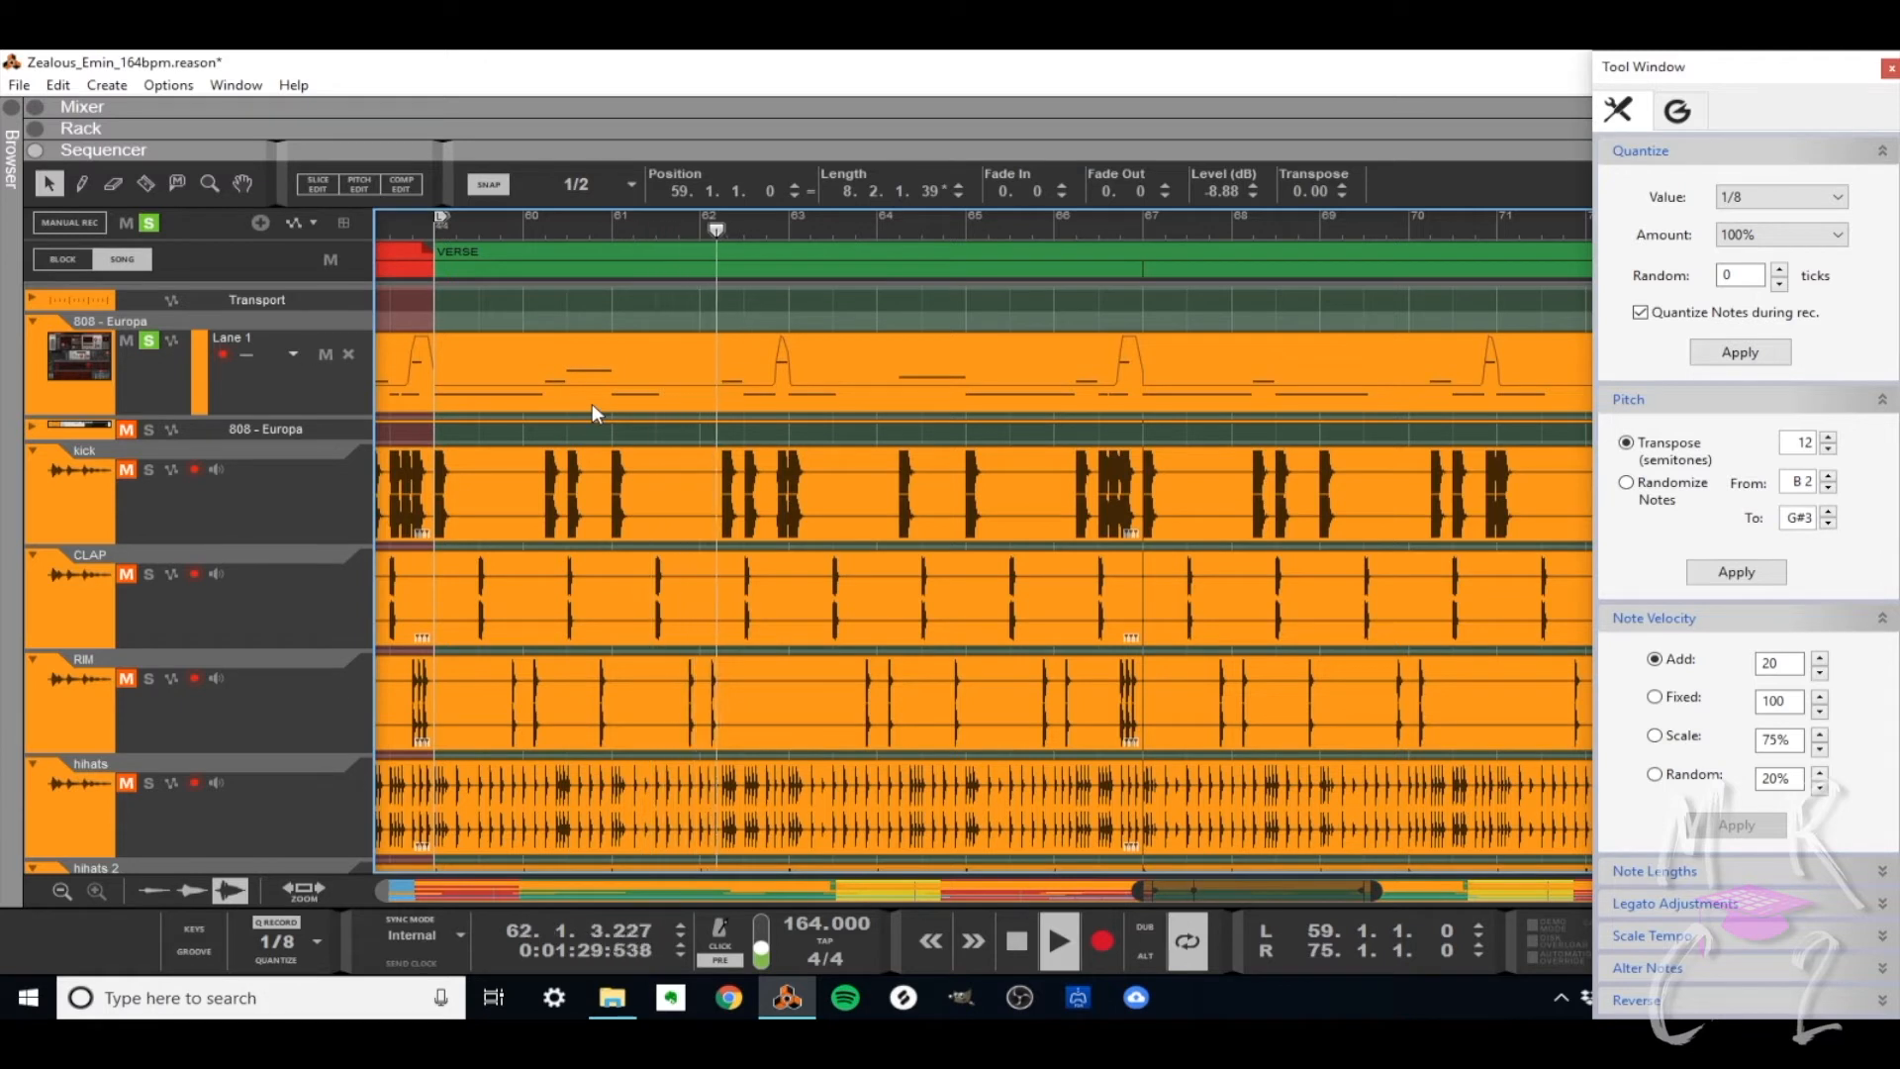
key(space)
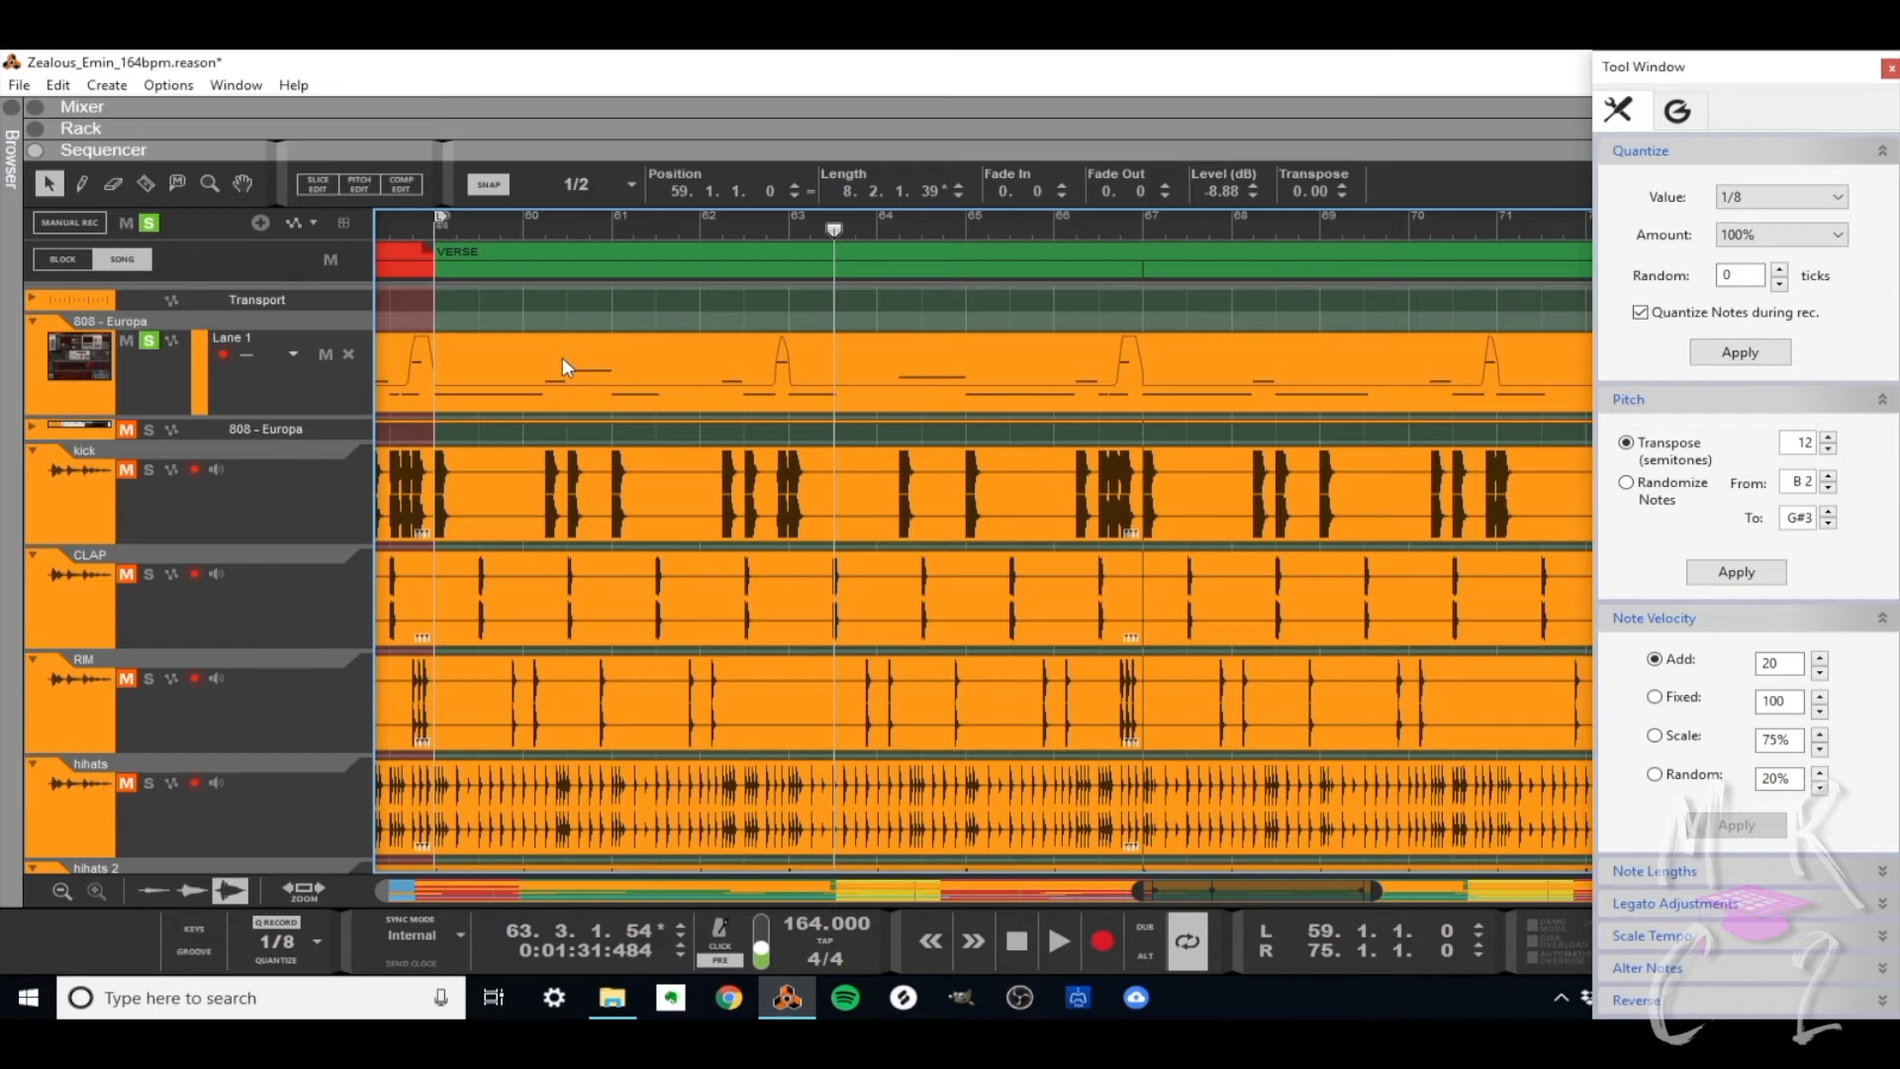
- Reopen the verse's 808 clip for note editing, close the Tool Window and play from the loop start
double_click(563, 358)
scroll(1035, 573, up, 3)
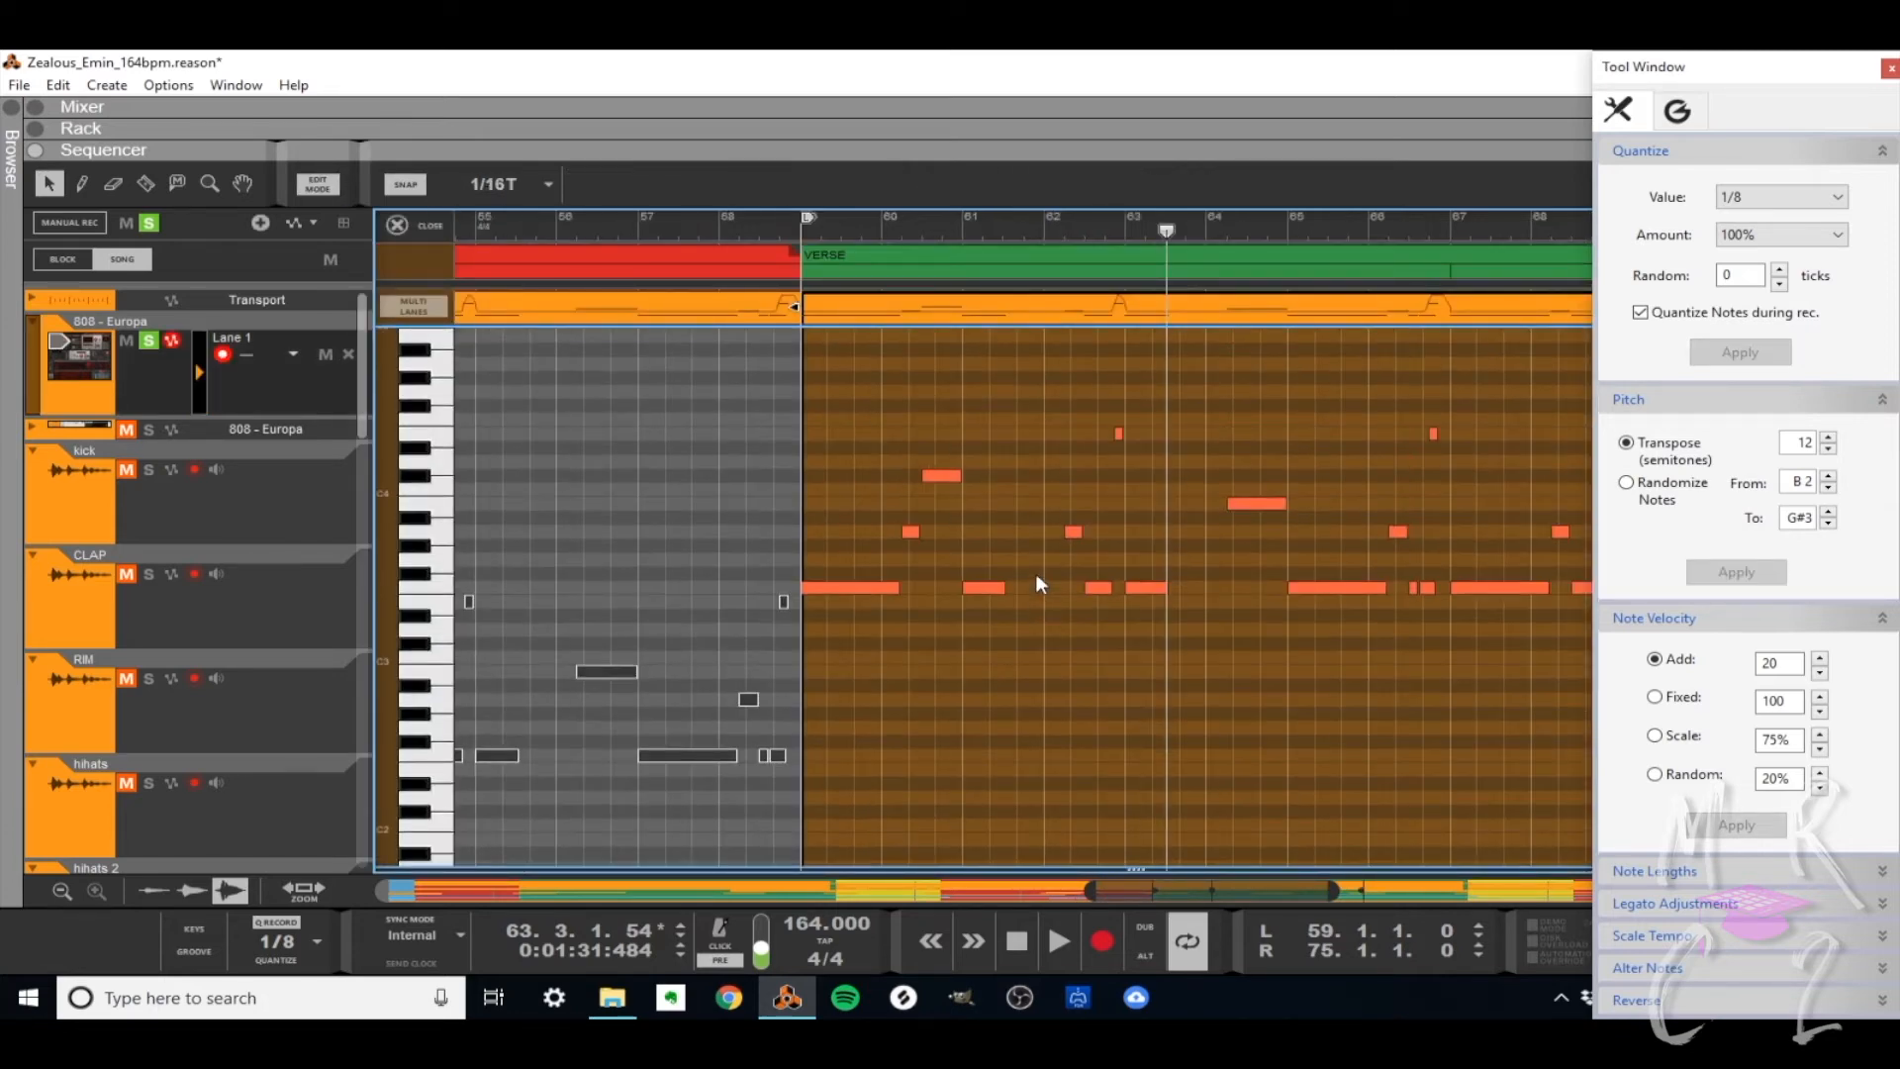
drag(1140, 893, 1181, 892)
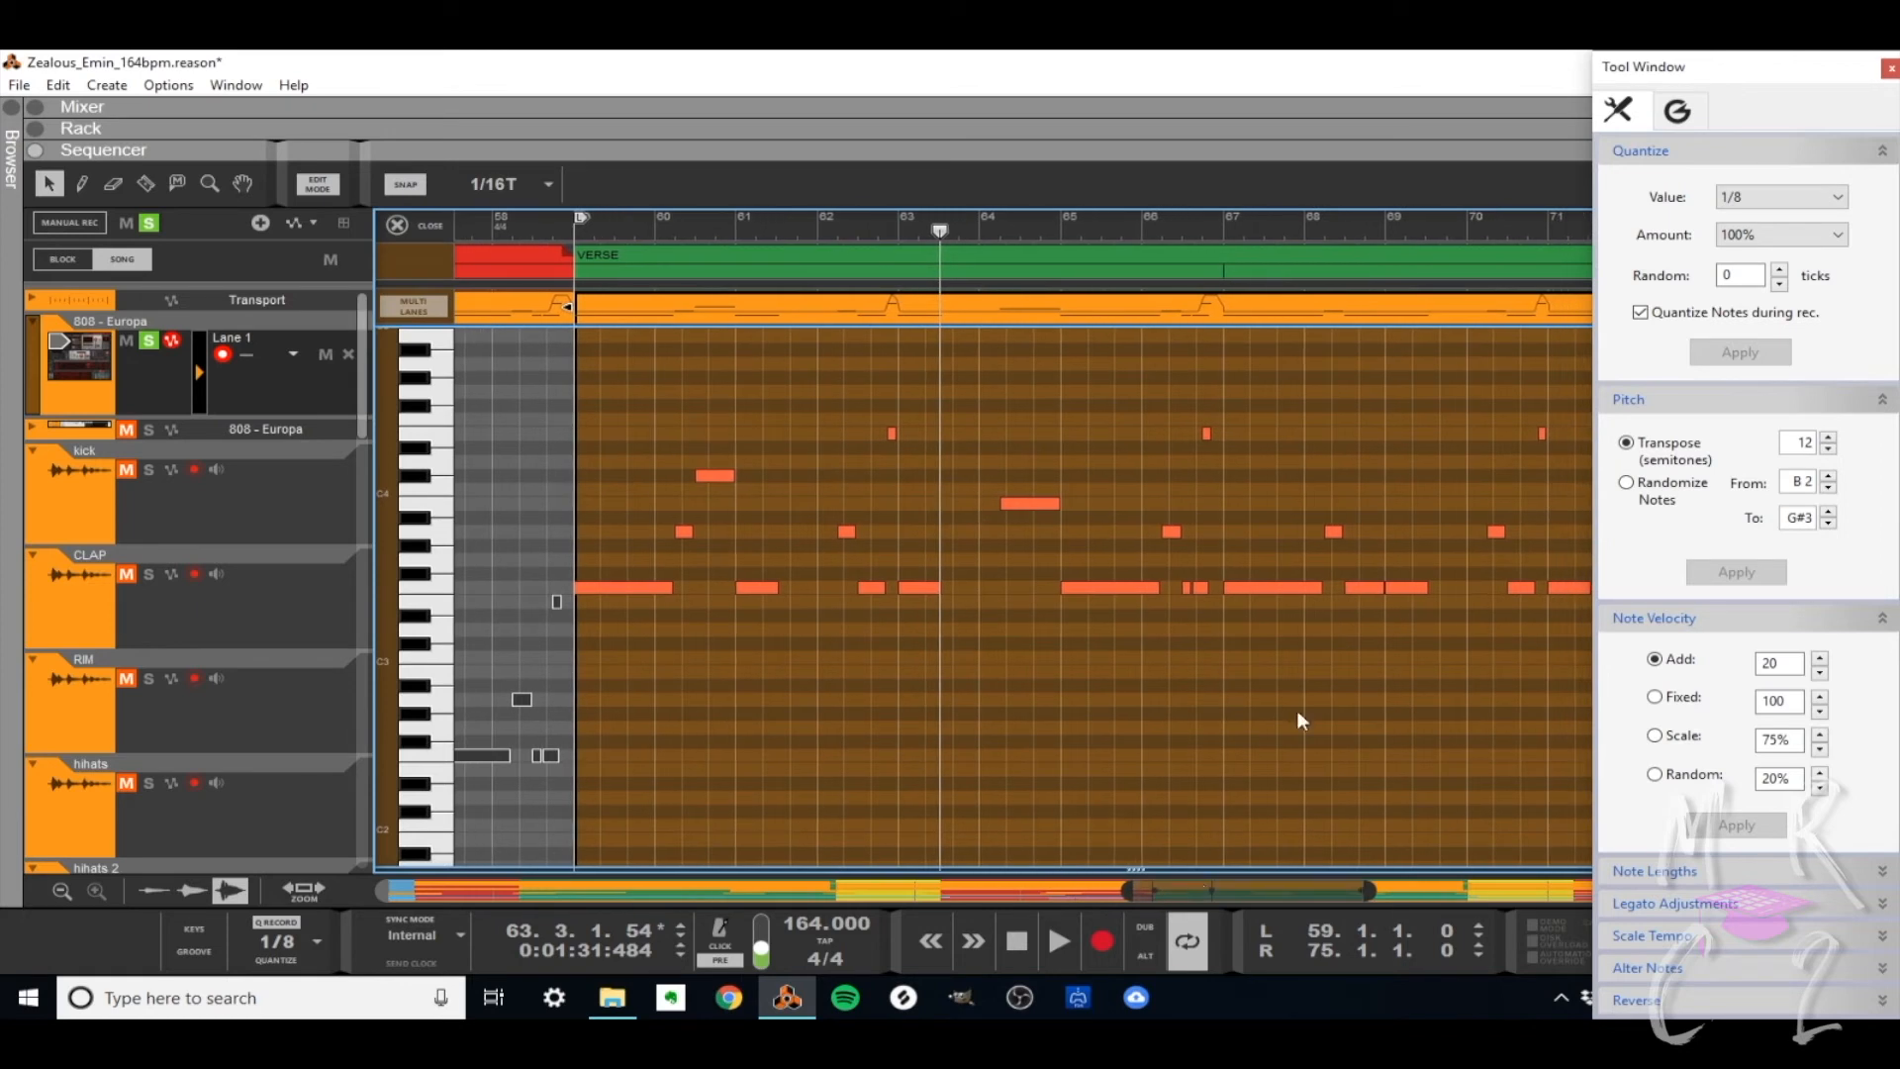
click(1890, 69)
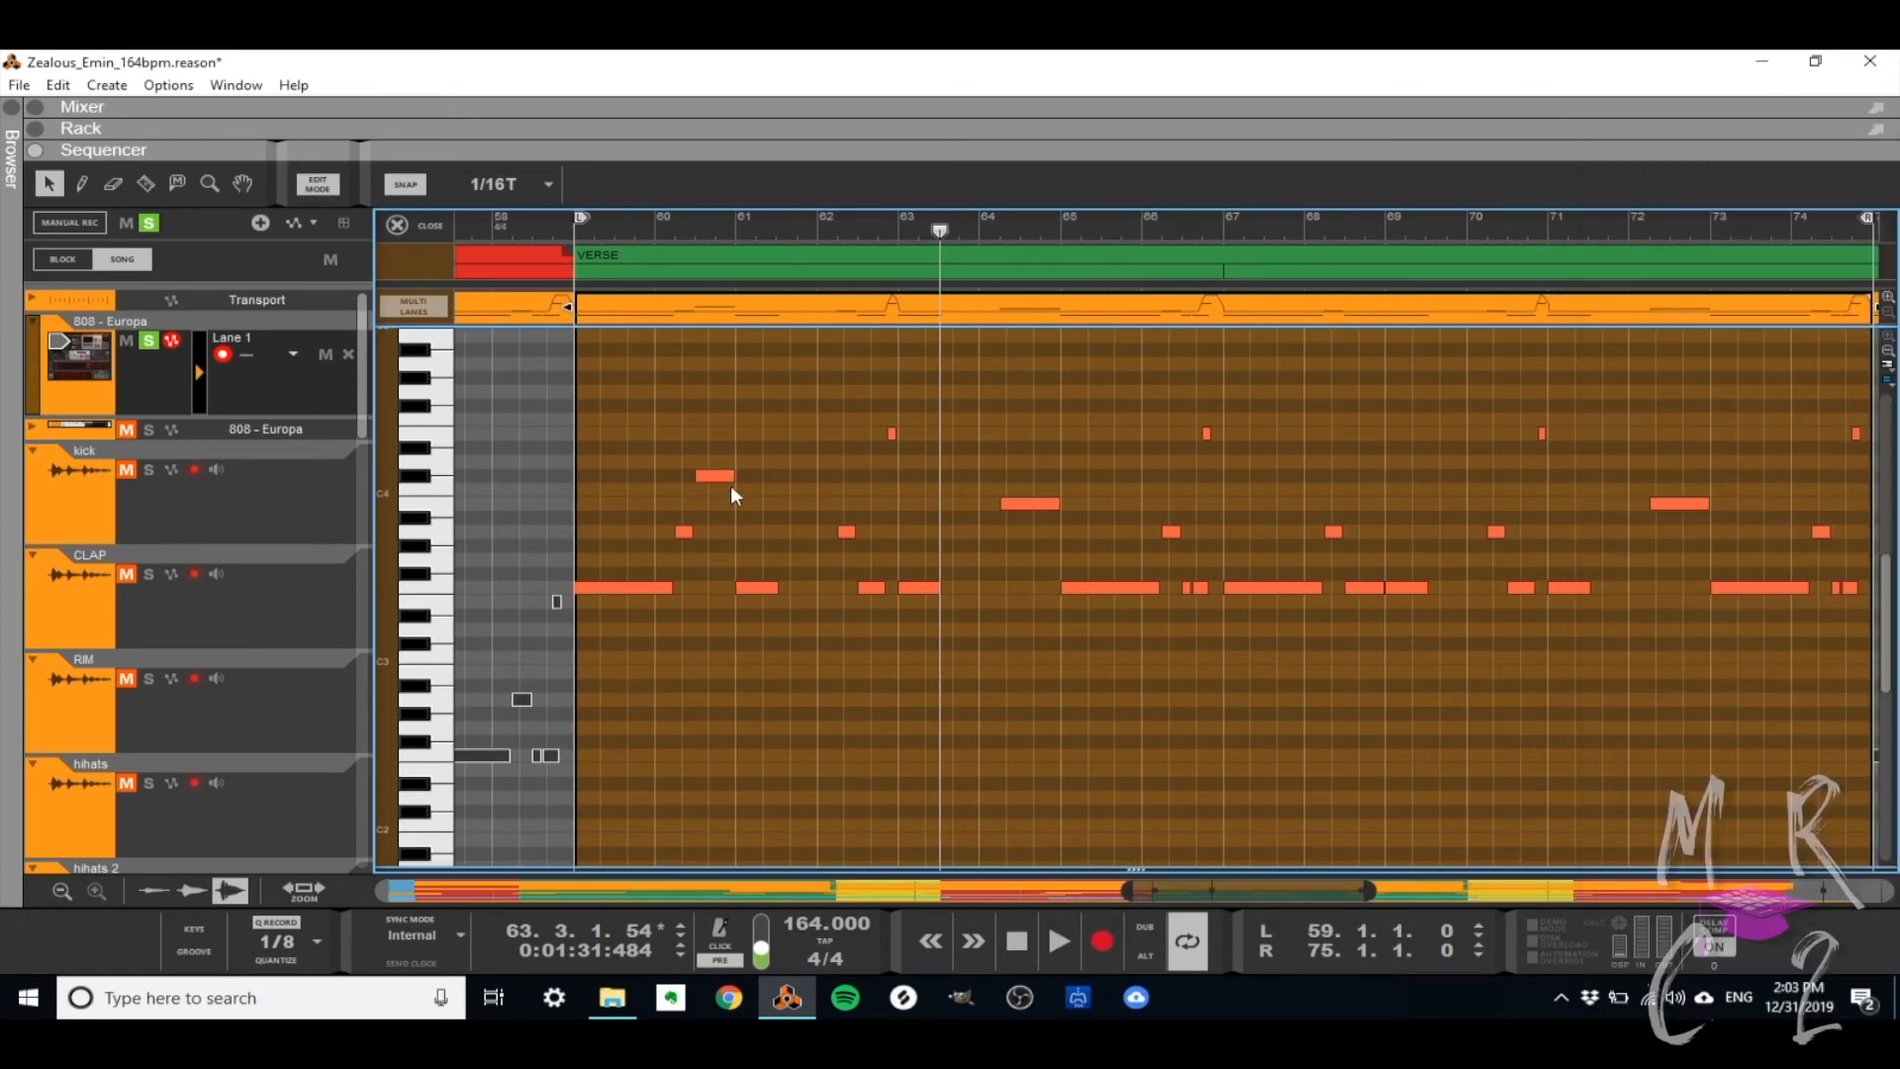
key(shift+Return)
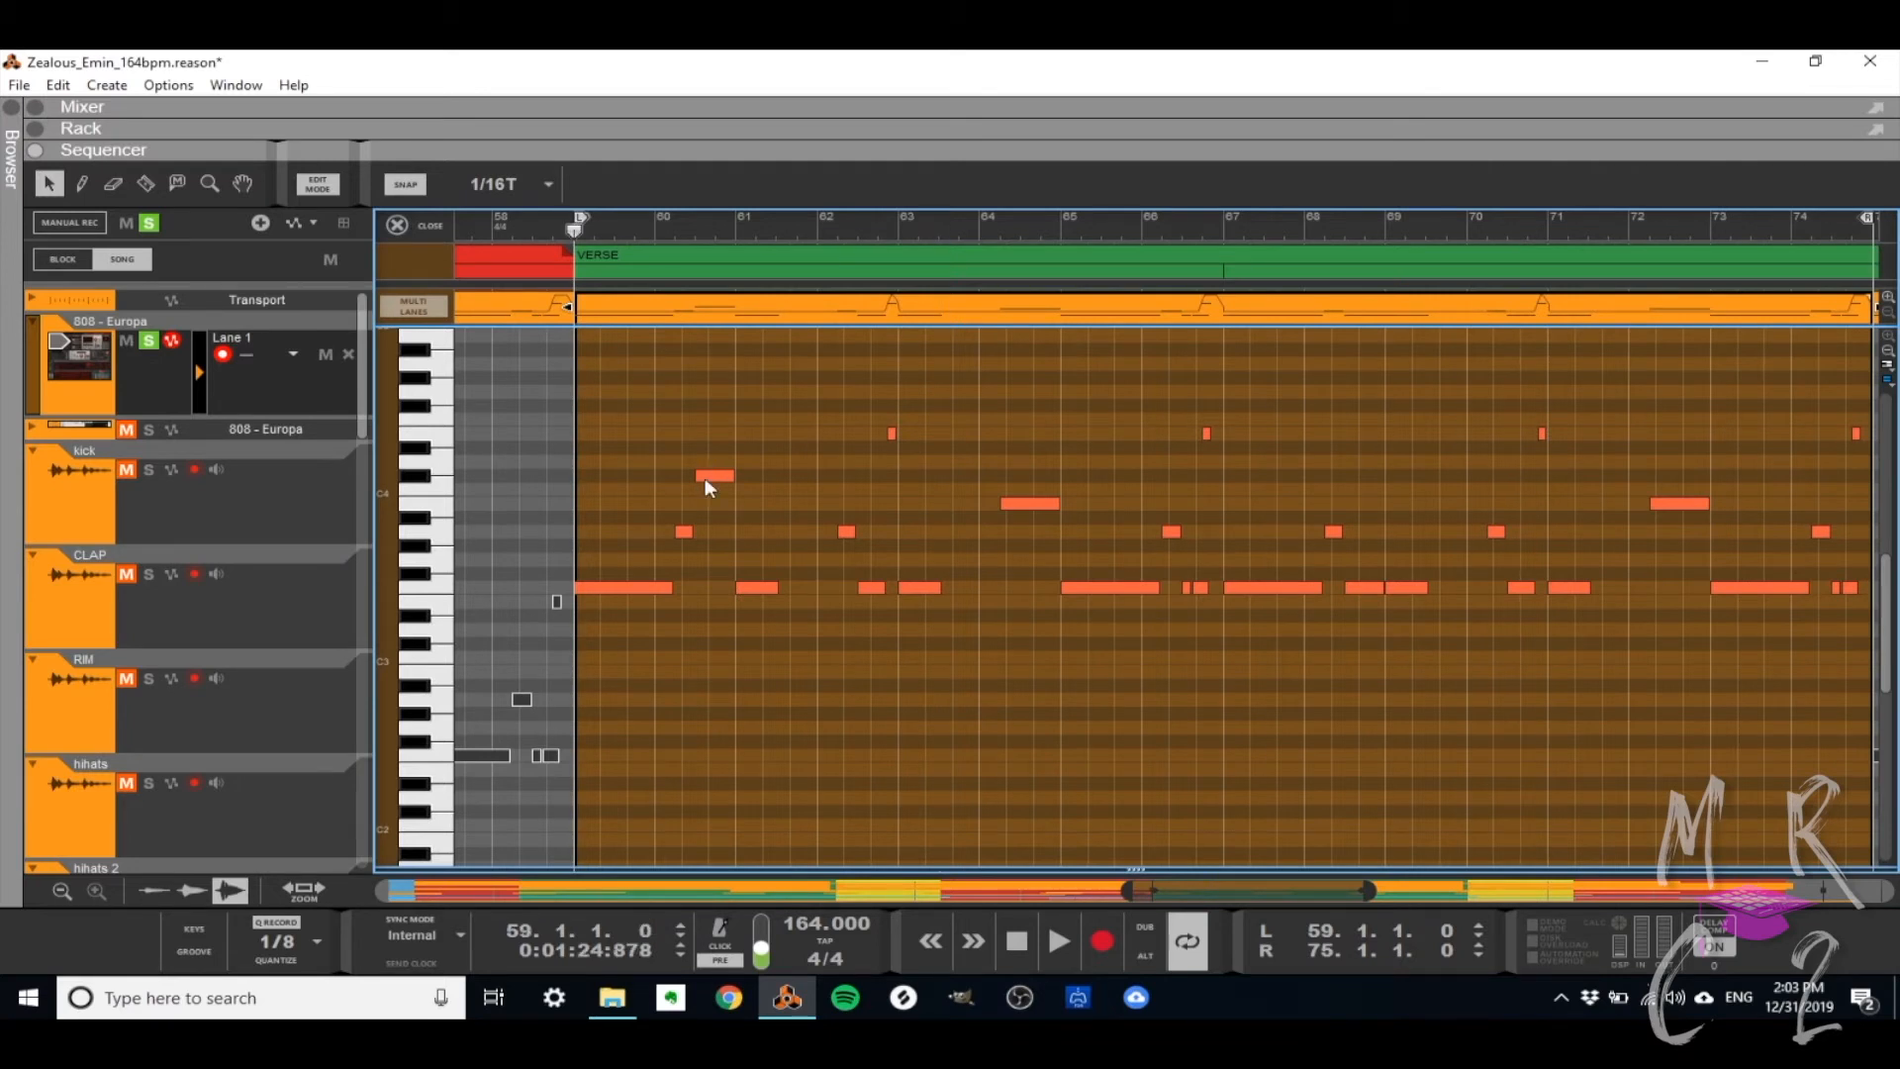
key(space)
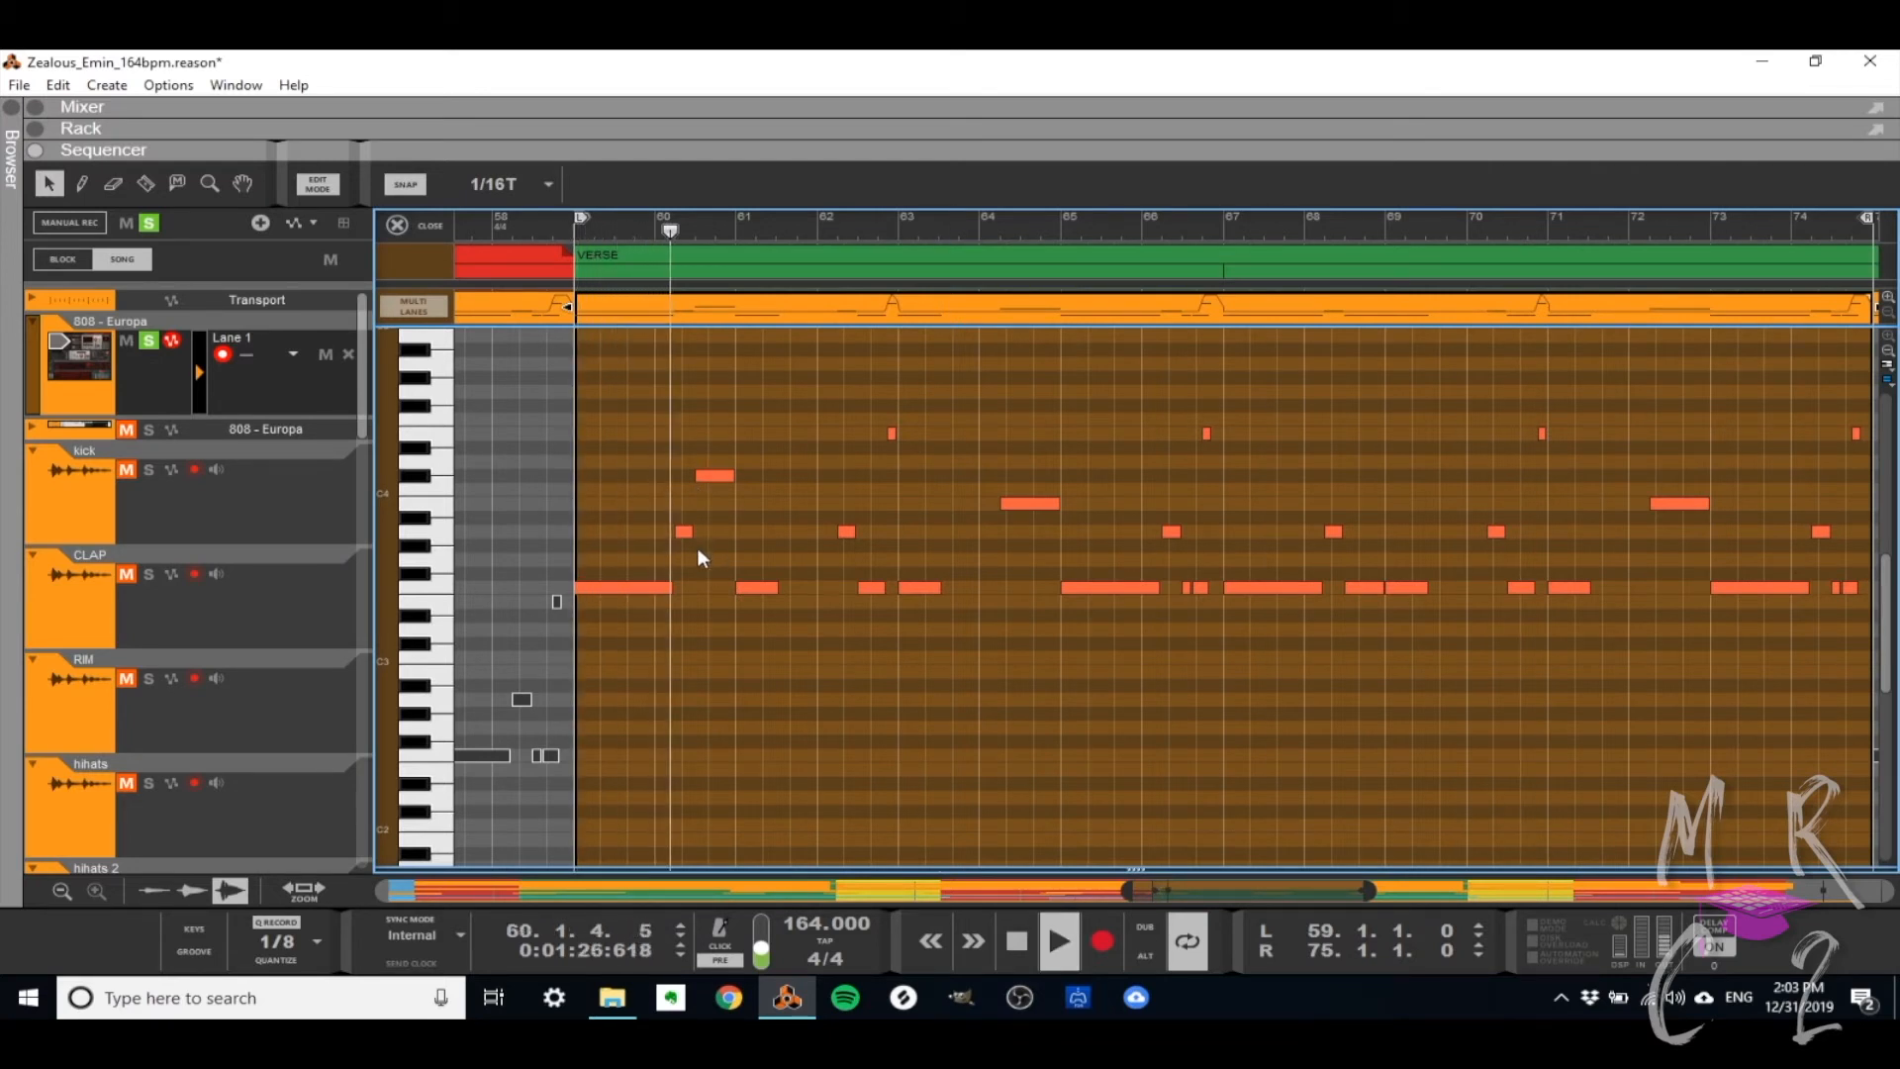
- Stop playback, try the 808 note at bar 60, beat 3 on D4, and undo a further move to a lower pitch
key(space)
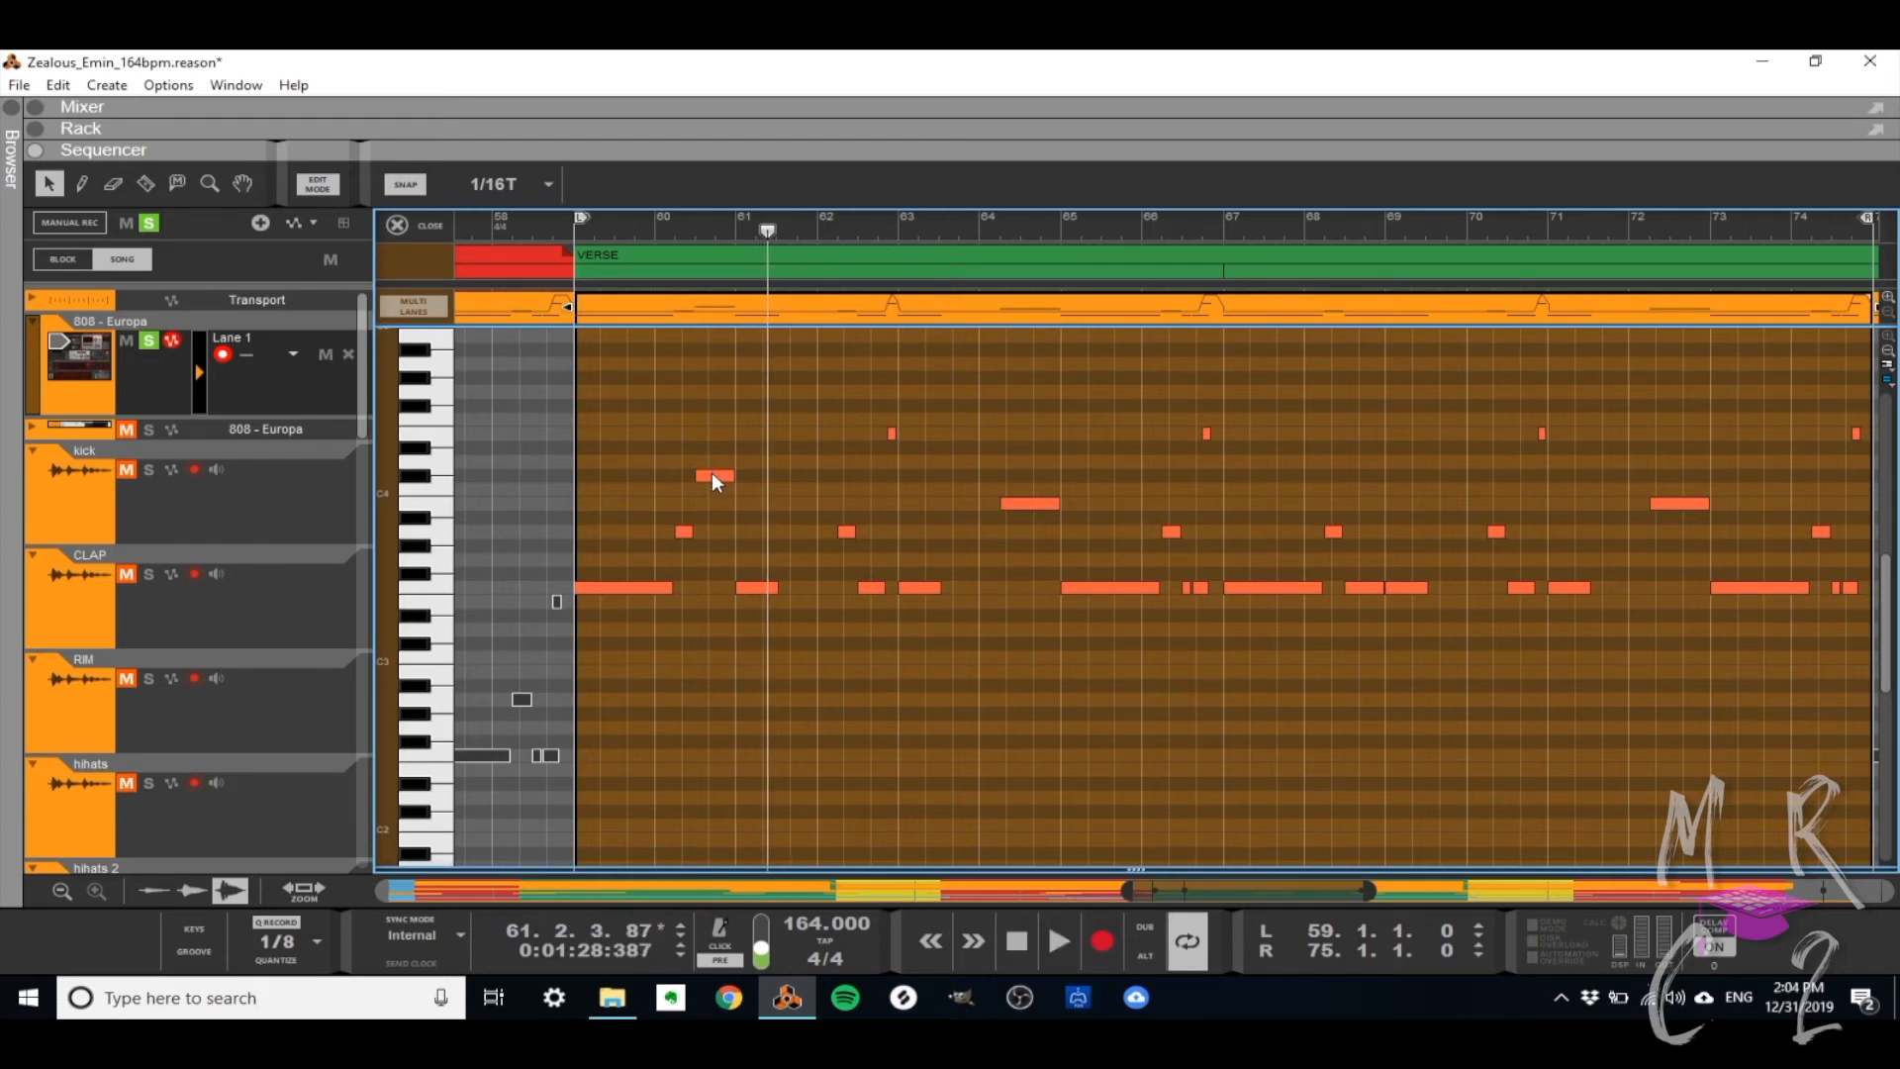
drag(711, 472, 711, 465)
key(space)
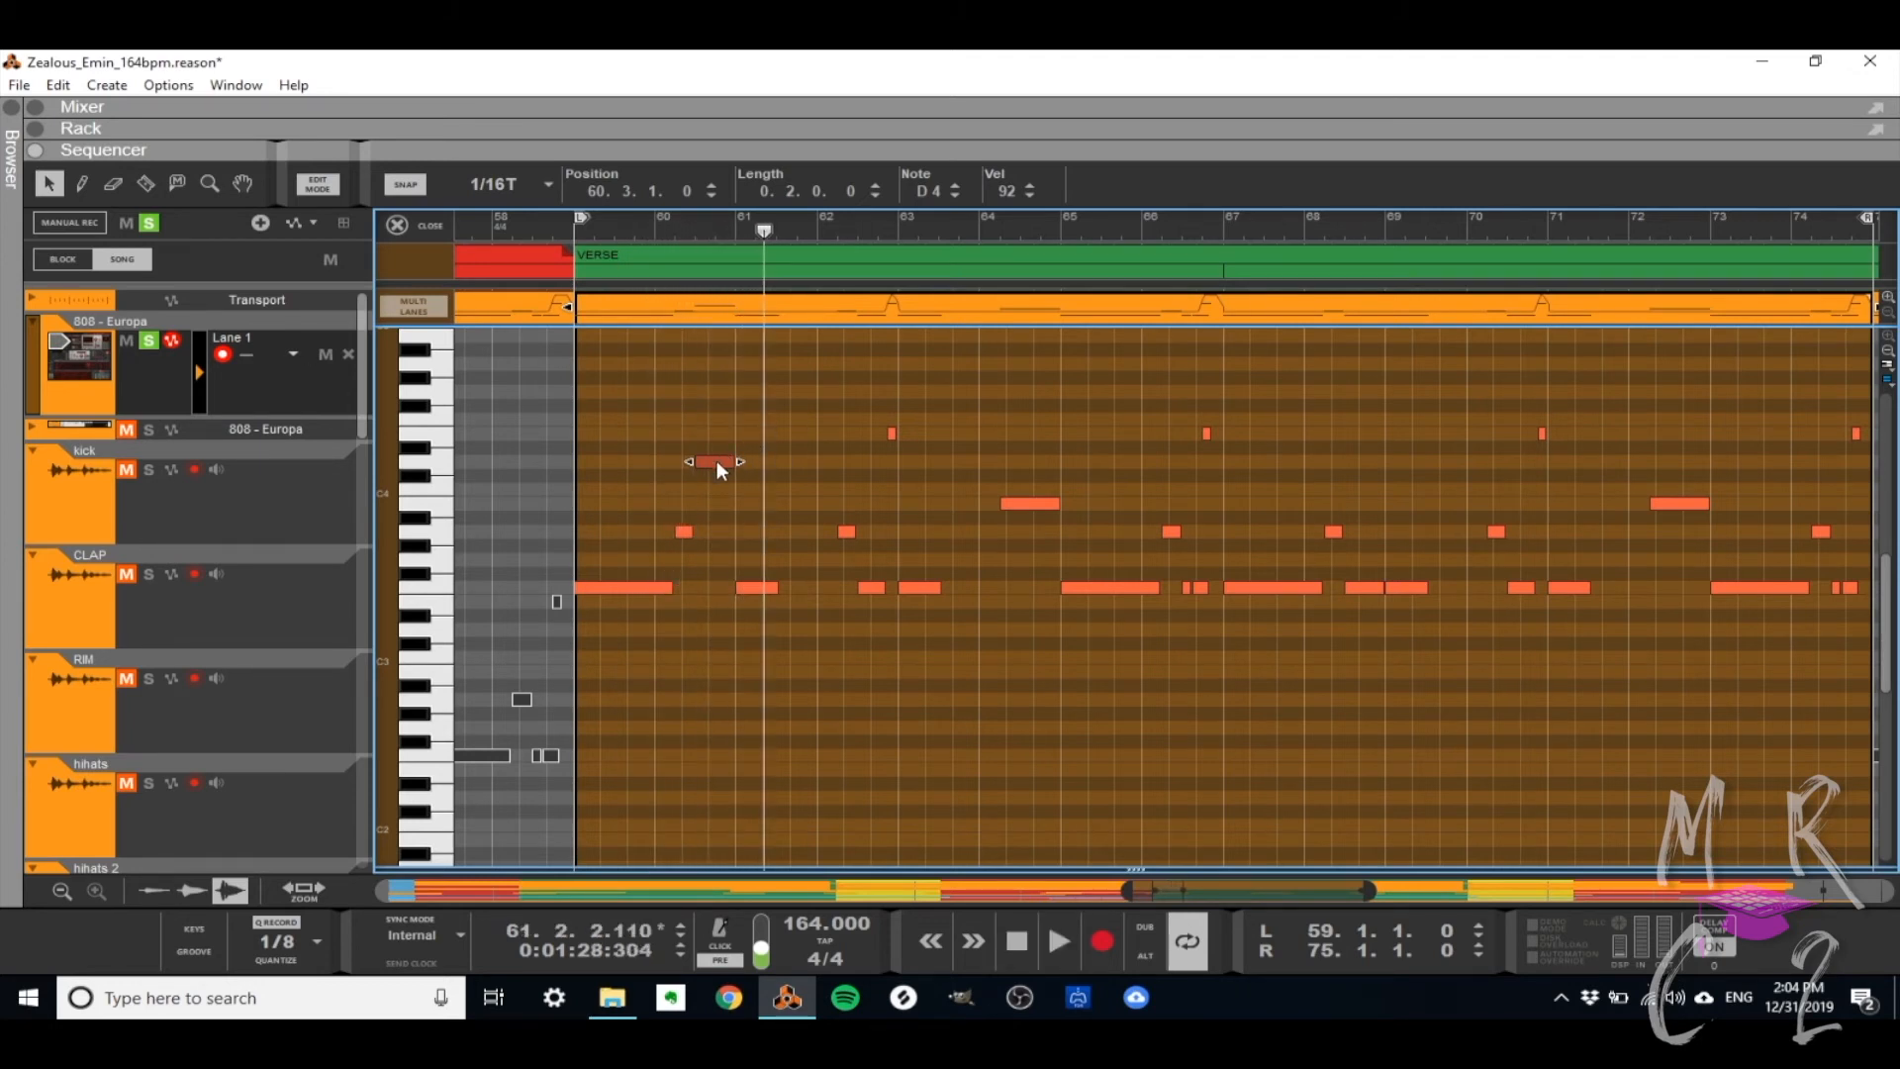
drag(716, 461, 720, 536)
key(ctrl+z)
- Move the 808 note at bar 60, beat 3 down to F3 and play from the start of the verse loop
drag(707, 466, 706, 595)
key(shift+Return)
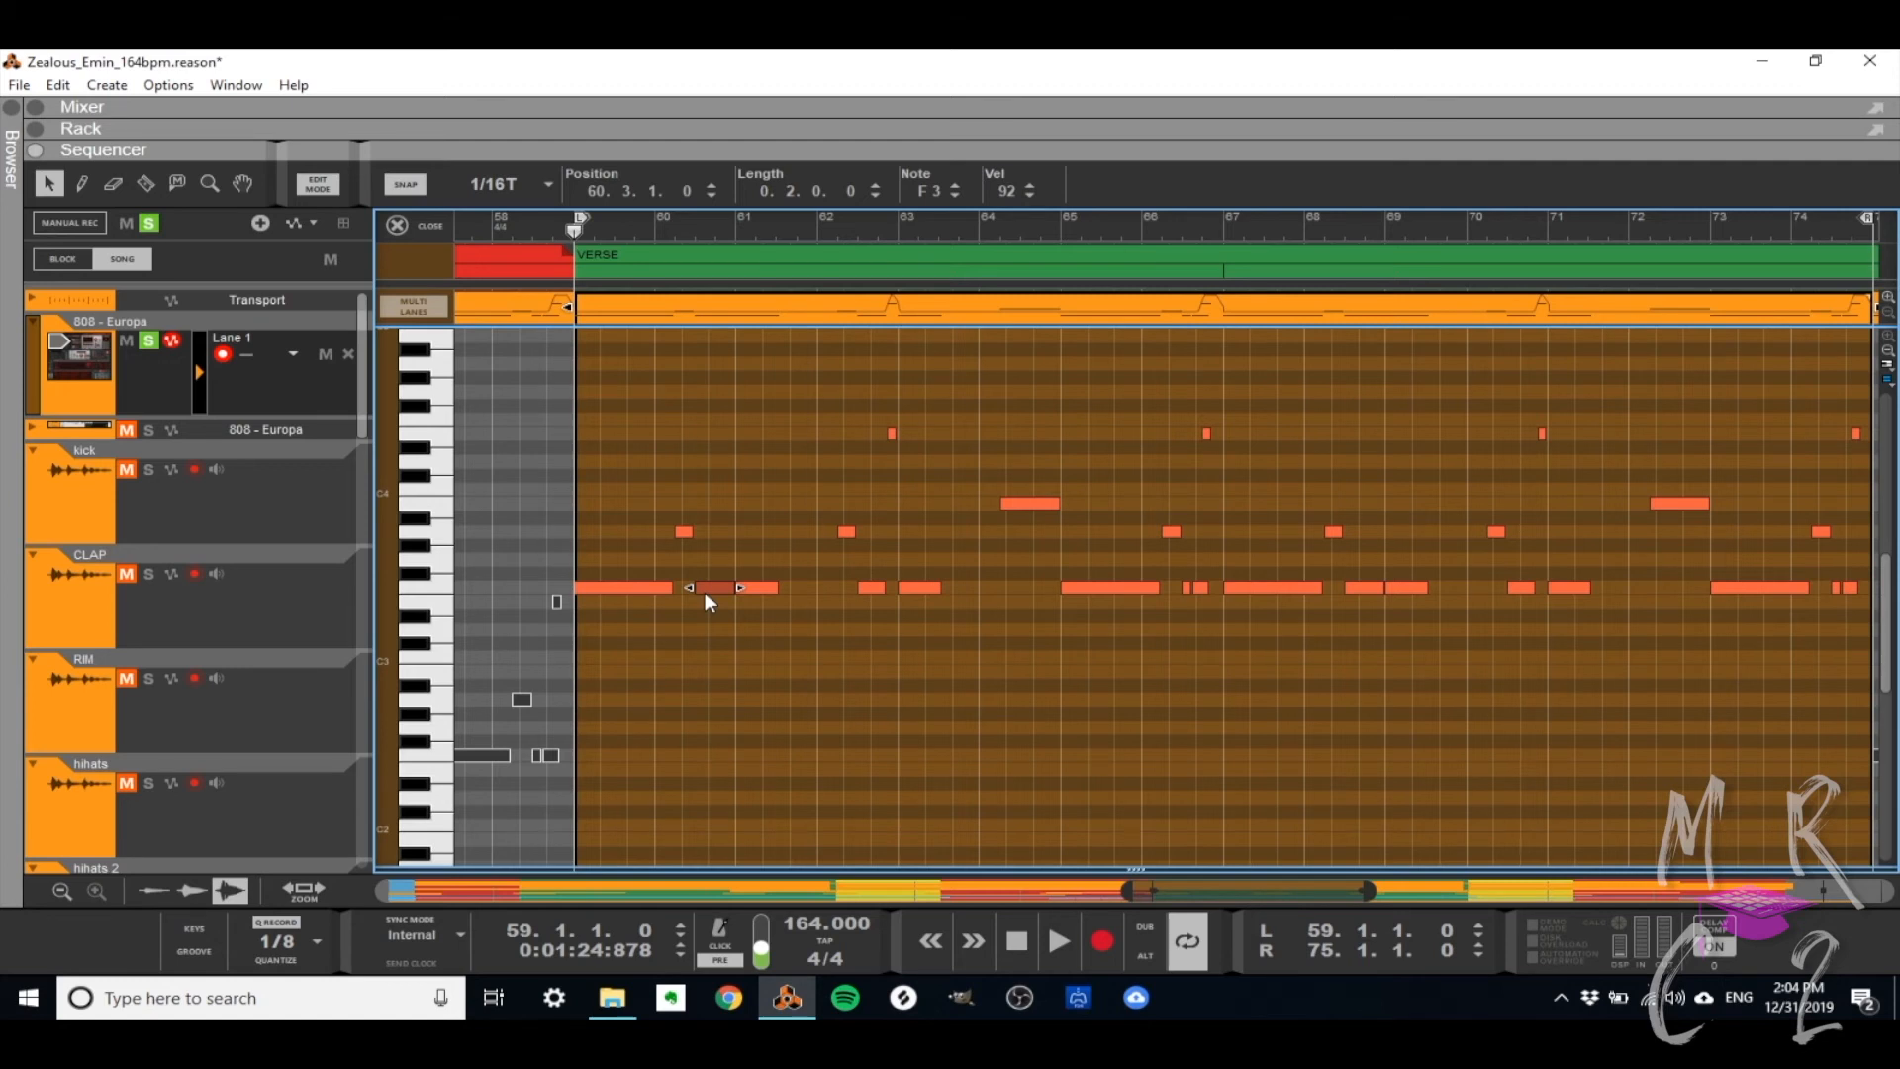
key(space)
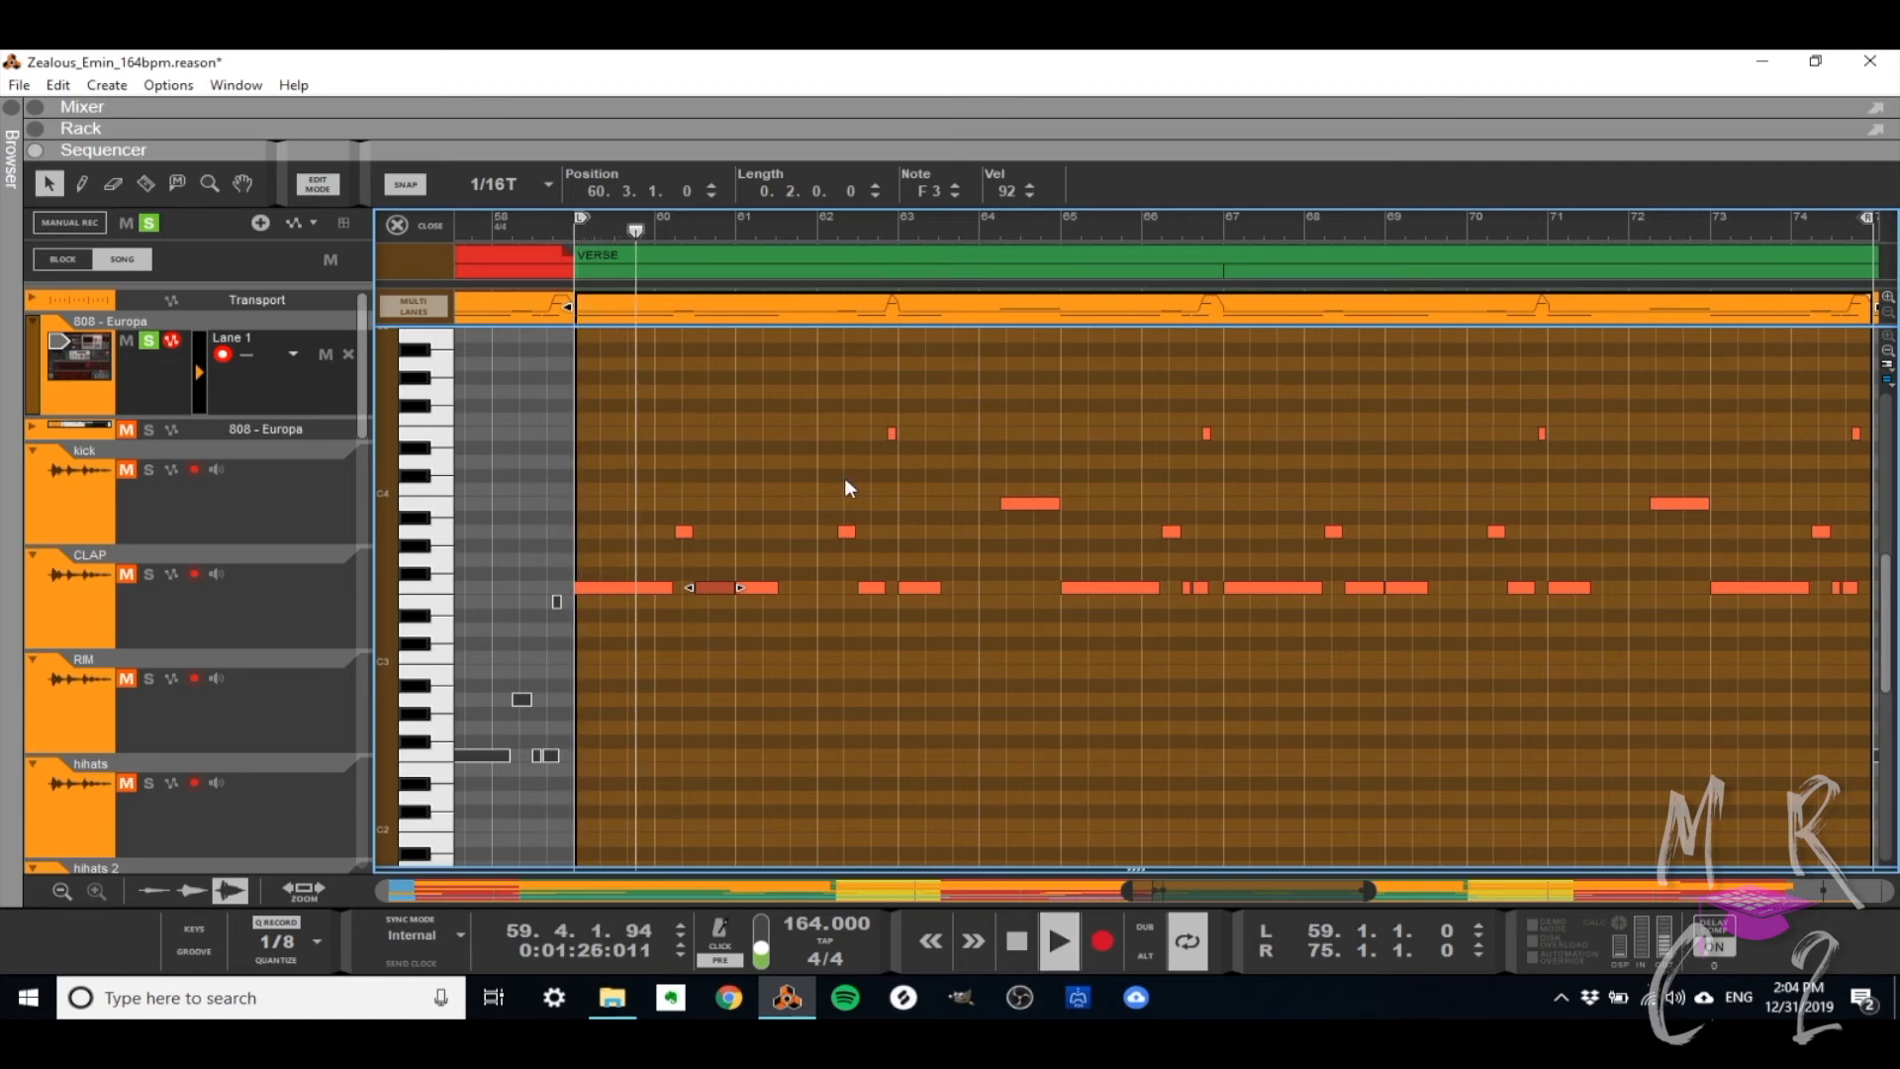
- Transpose all notes in the verse's 808 clip by -12 semitones, close the Tool Window and clear the note selection
key(F8)
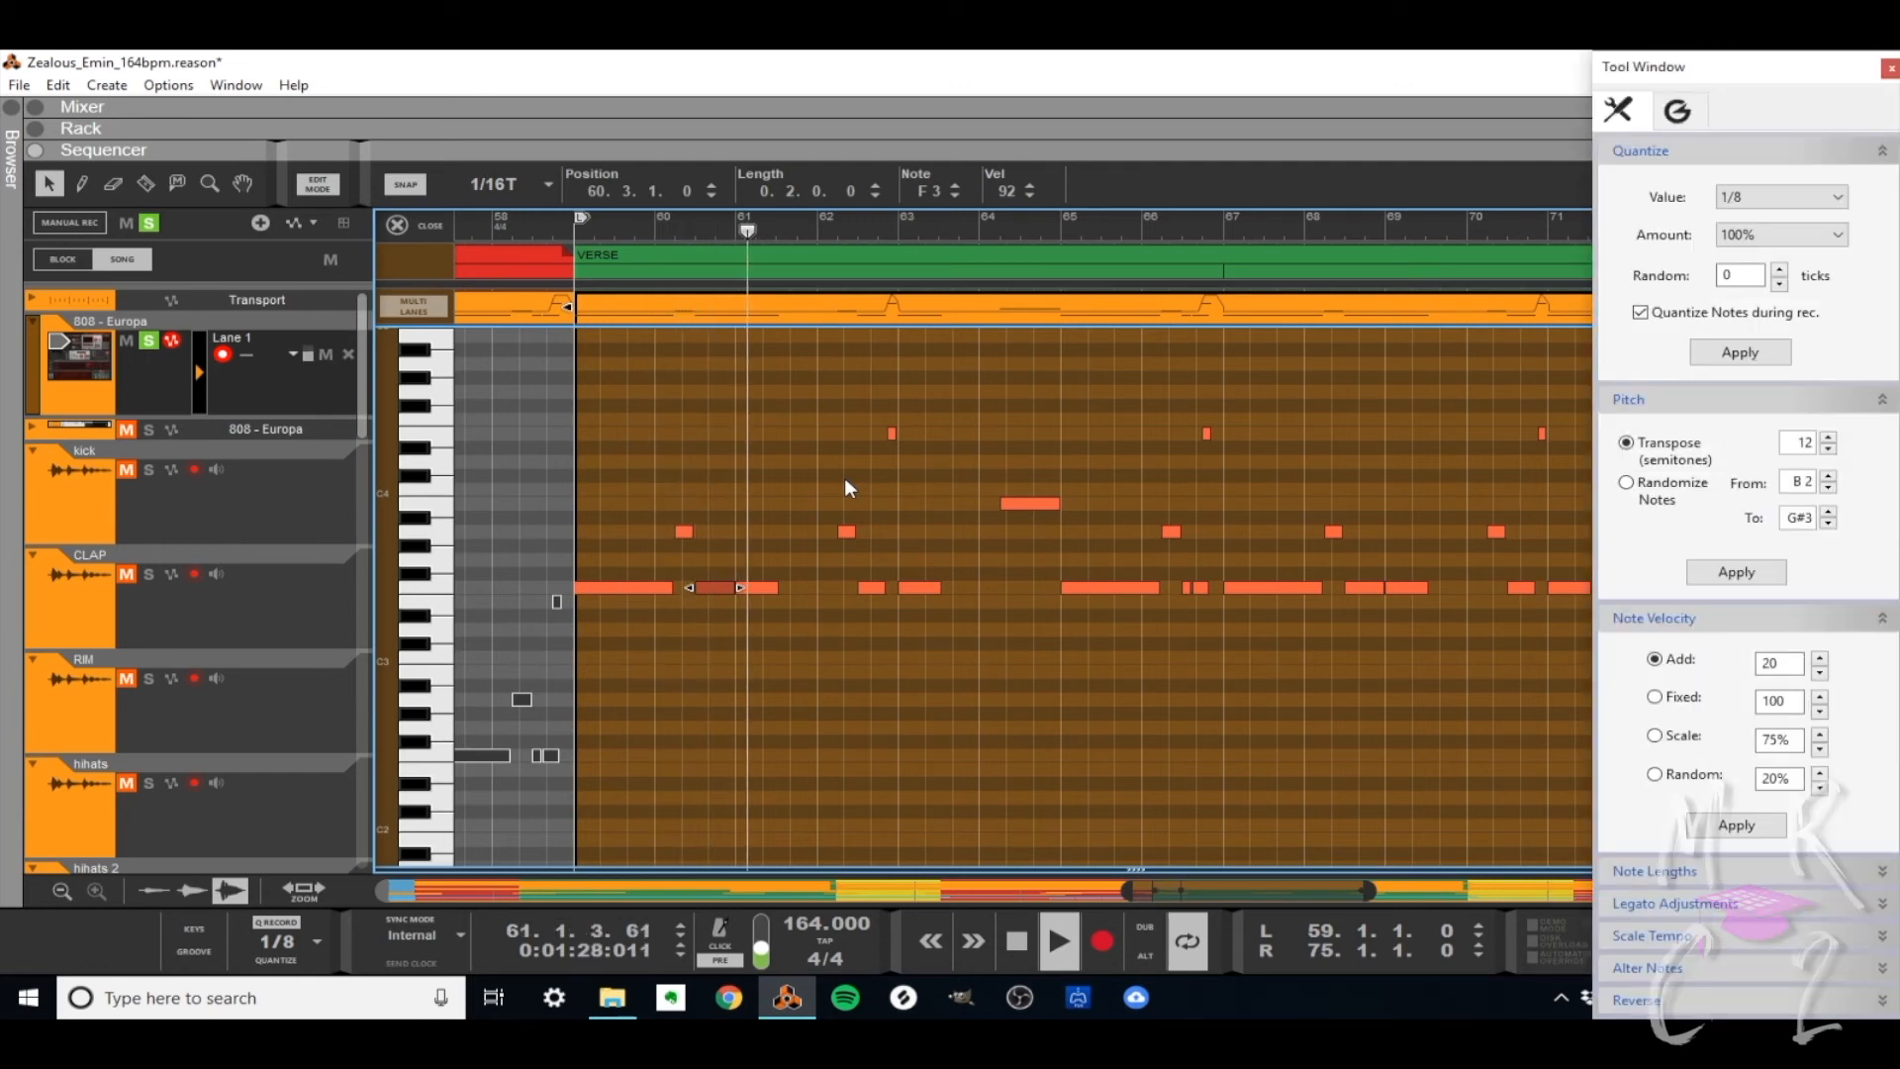
double_click(1808, 445)
text(-12)
key(Return)
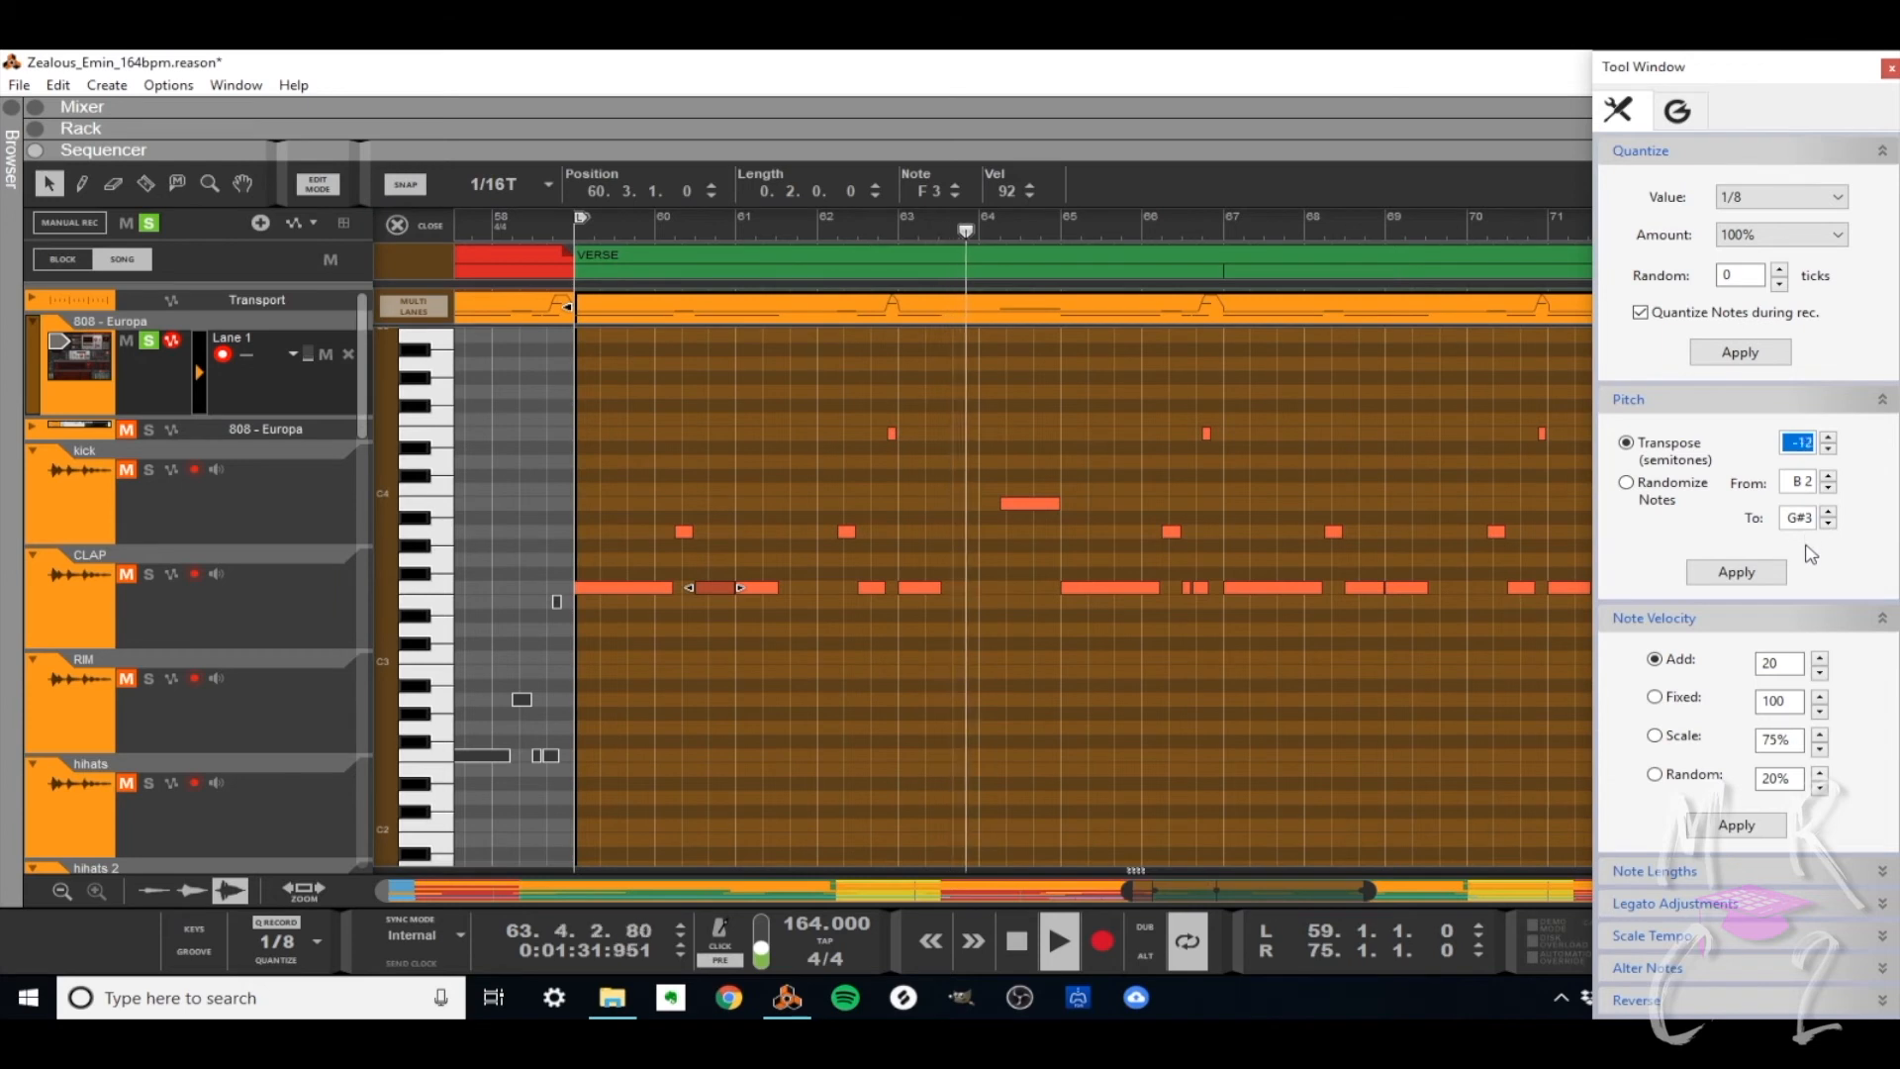
click(849, 519)
key(ctrl+a)
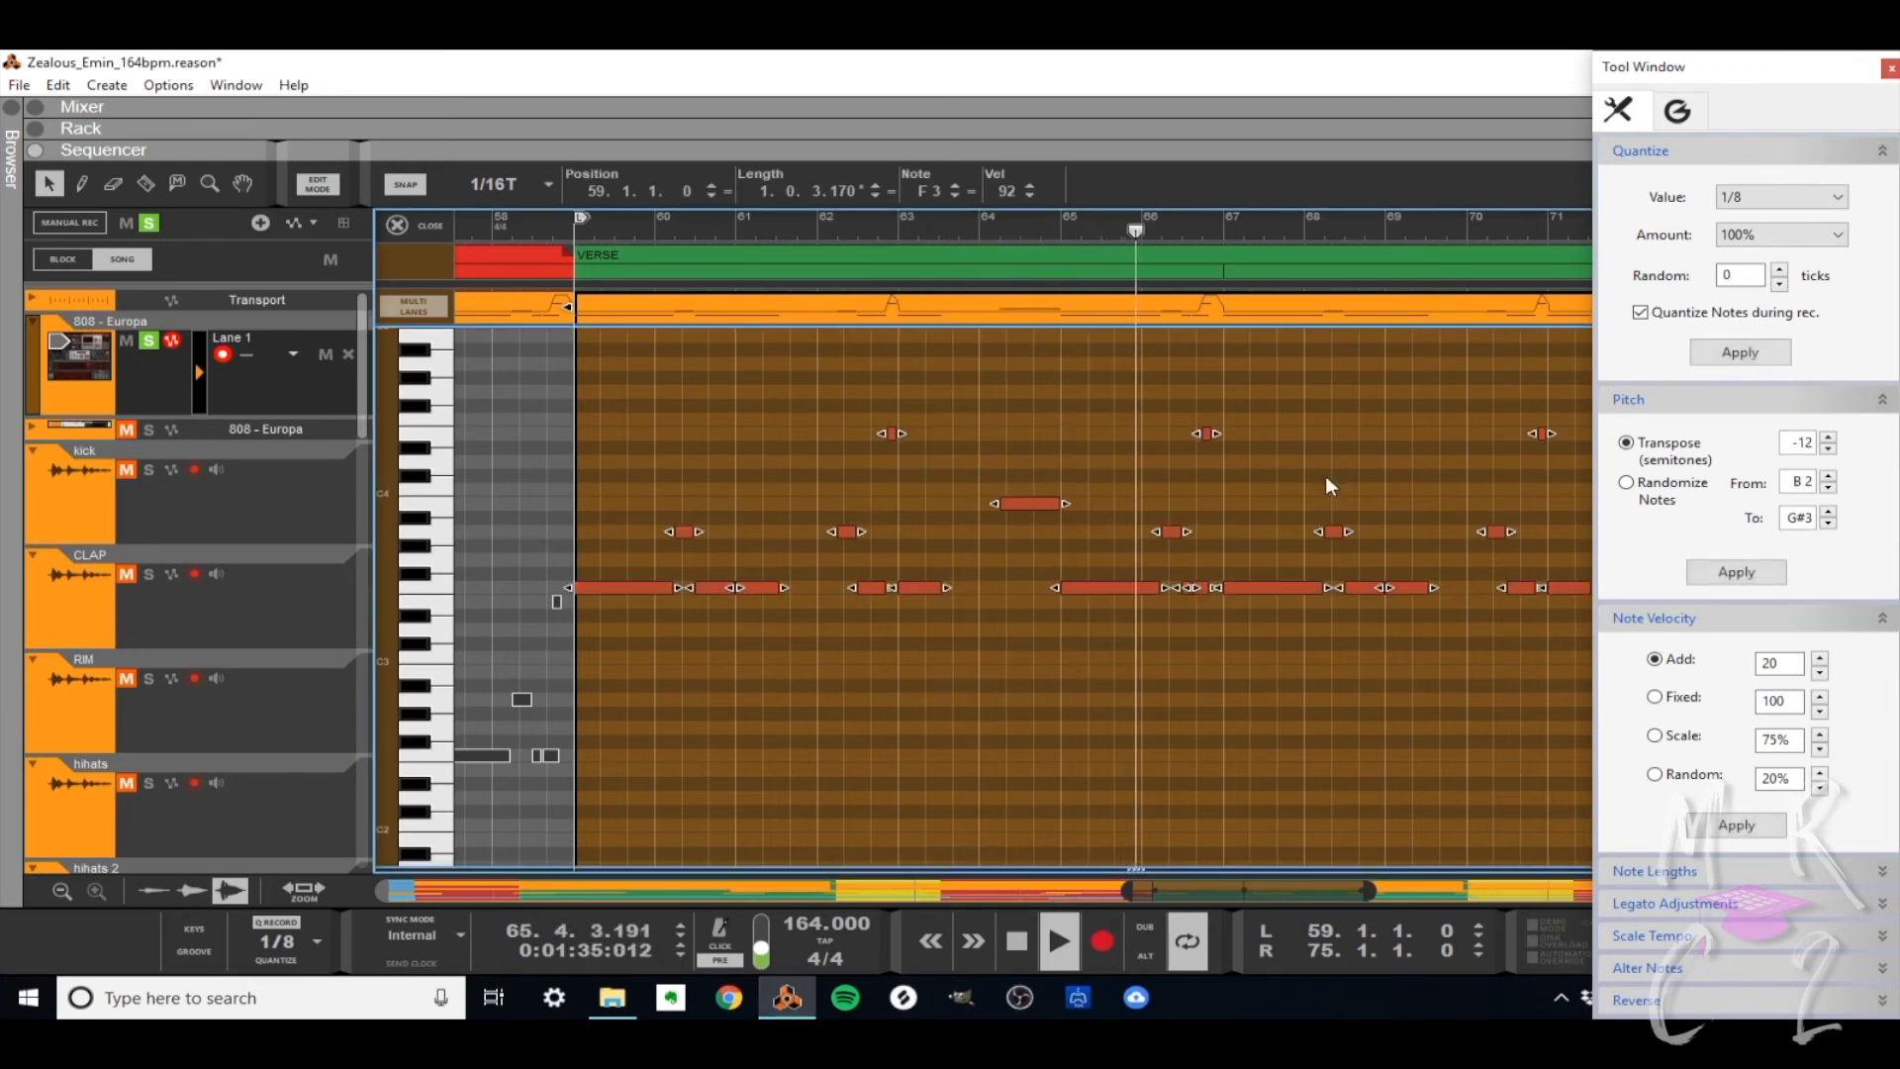
click(1749, 579)
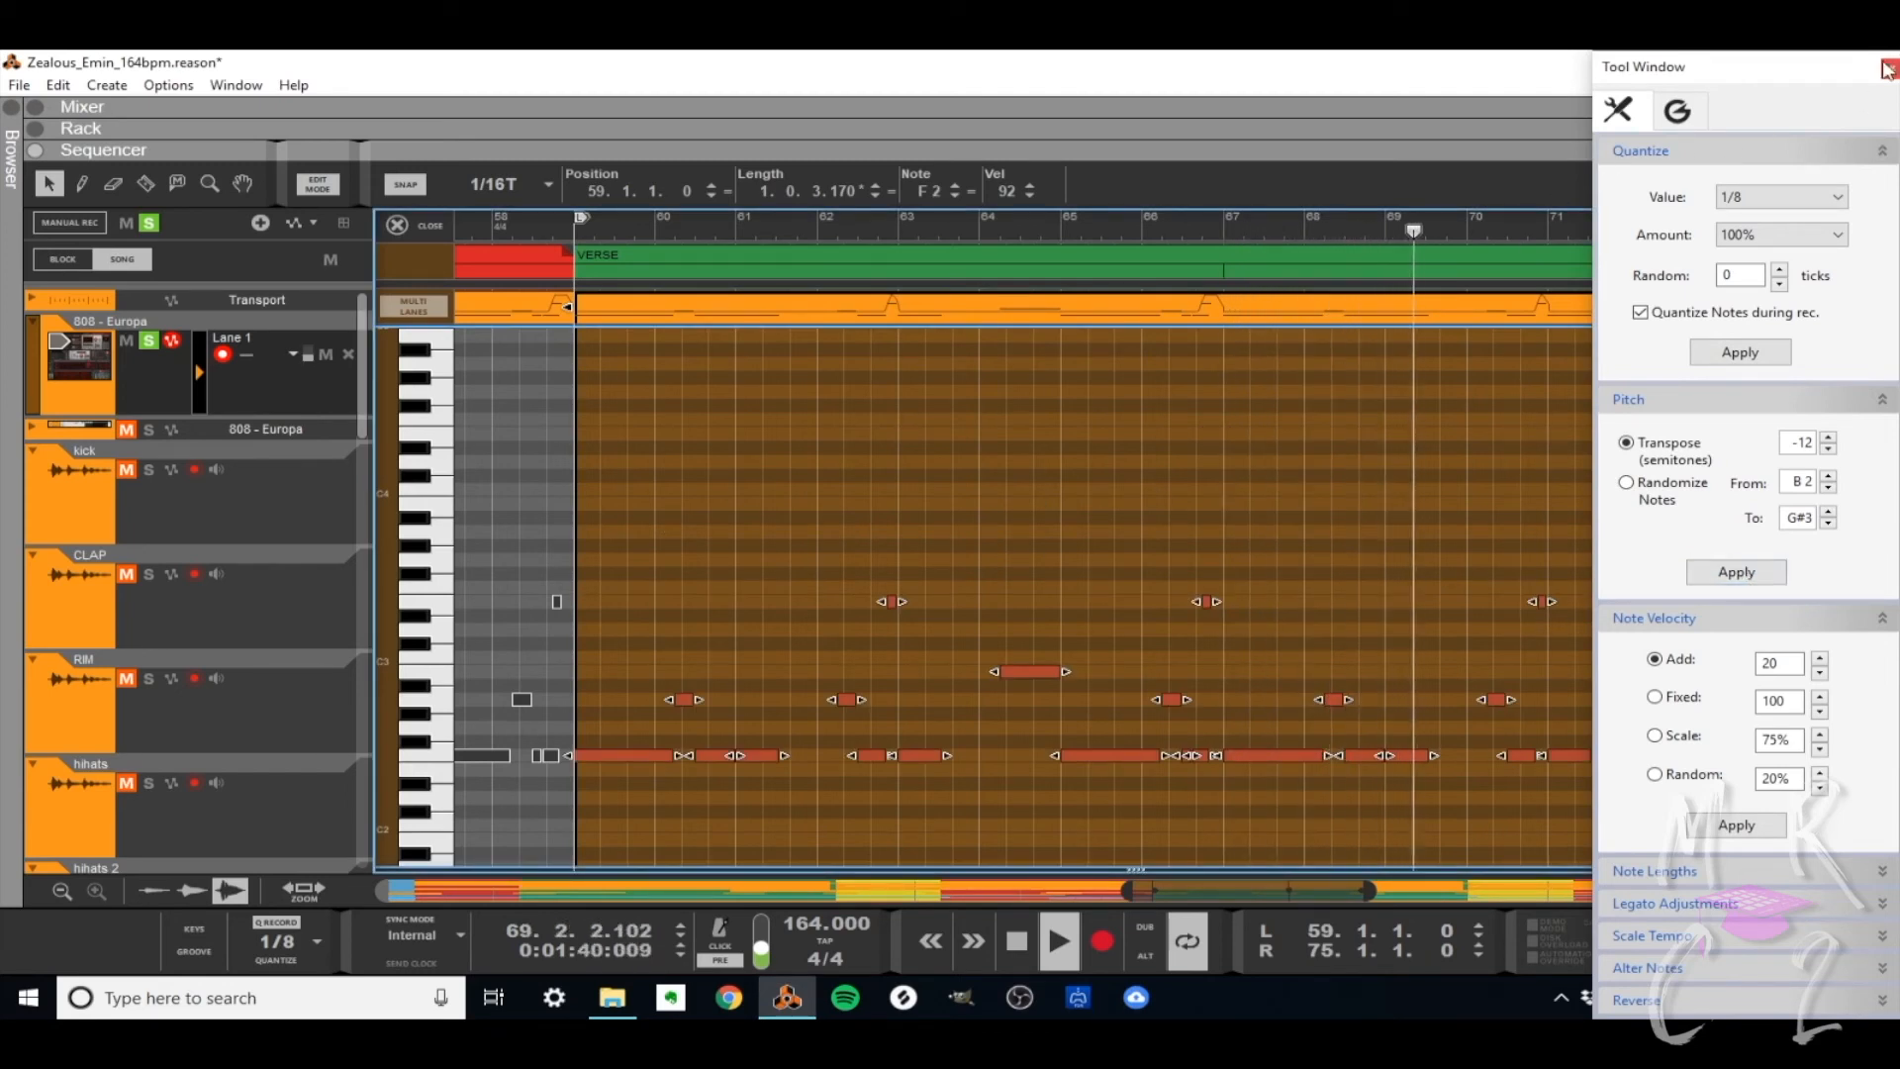
click(1890, 71)
click(950, 490)
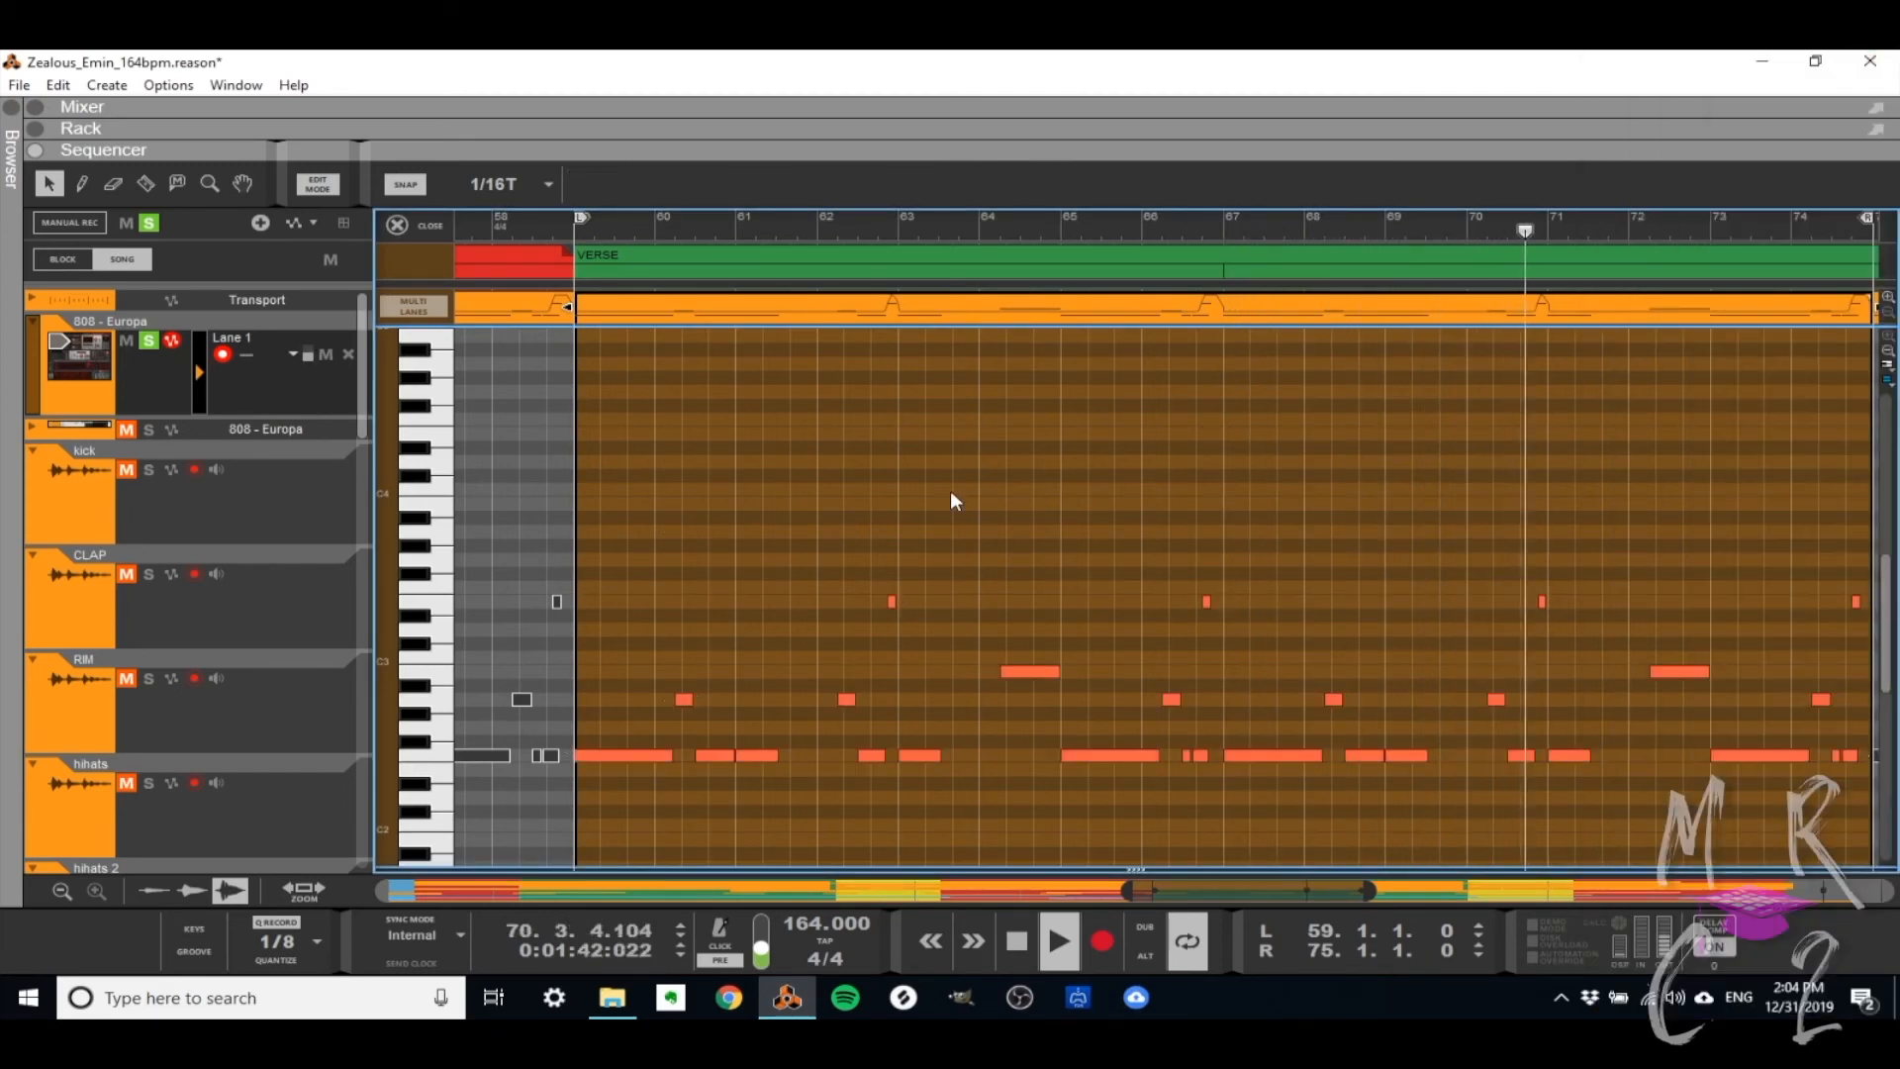